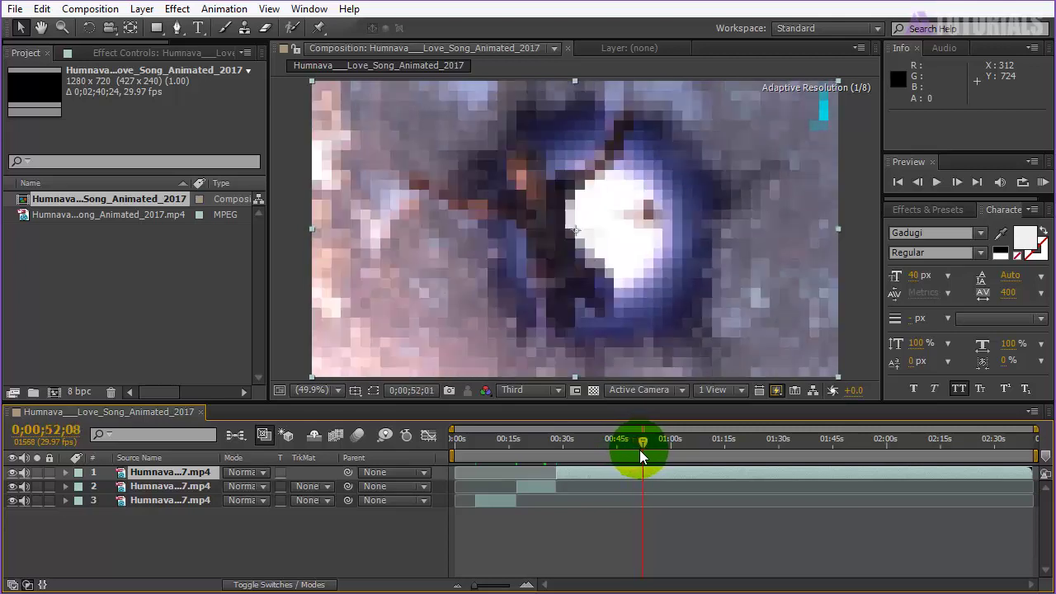
Trim the top clip's start to 0;00;52;08, move it below the other two layers, and align all three clips to the composition start.
{"action": "left_click", "coordinate": [640, 482]}
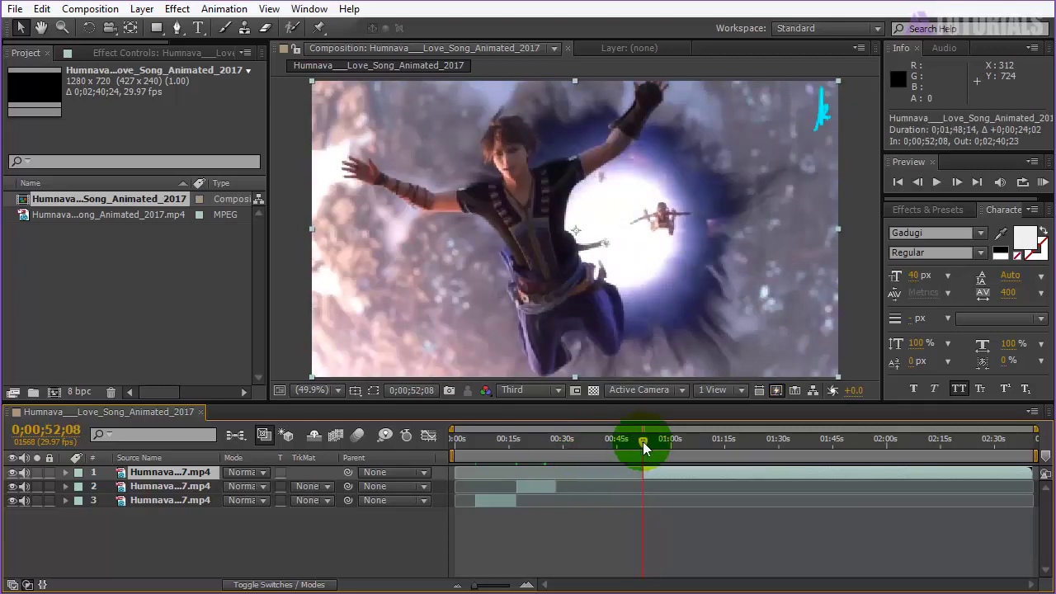
{"action": "left_click_drag", "start_coordinate": [170, 472], "coordinate": [168, 507]}
{"action": "left_click_drag", "start_coordinate": [664, 501], "coordinate": [480, 473]}
{"action": "left_click", "coordinate": [497, 487]}
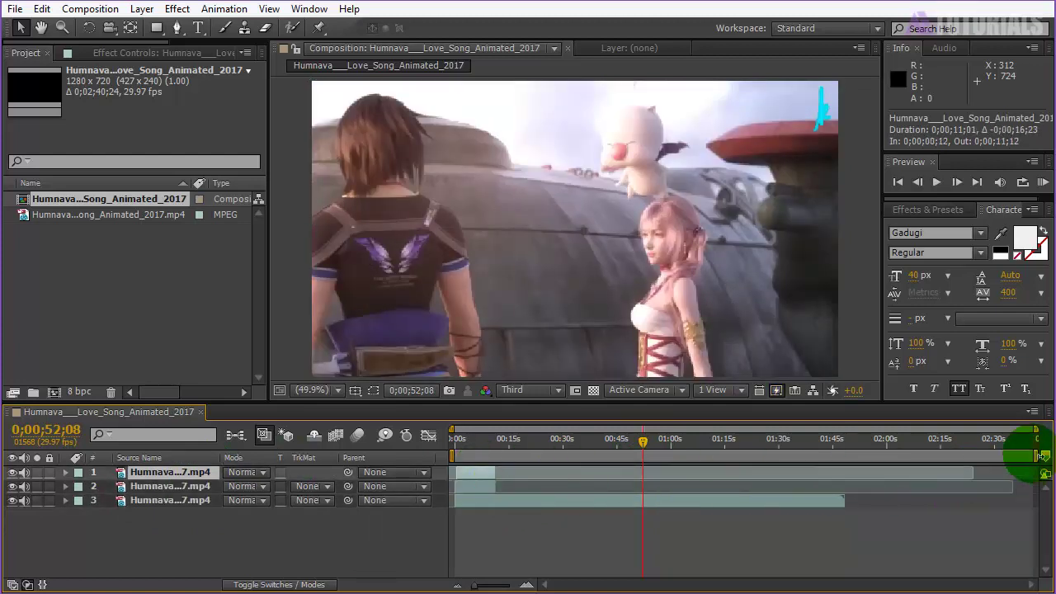
End the work area at 0;00;11;12 and trim the composition to it.
{"action": "left_click_drag", "start_coordinate": [1037, 453], "coordinate": [502, 455]}
{"action": "right_click", "coordinate": [502, 454]}
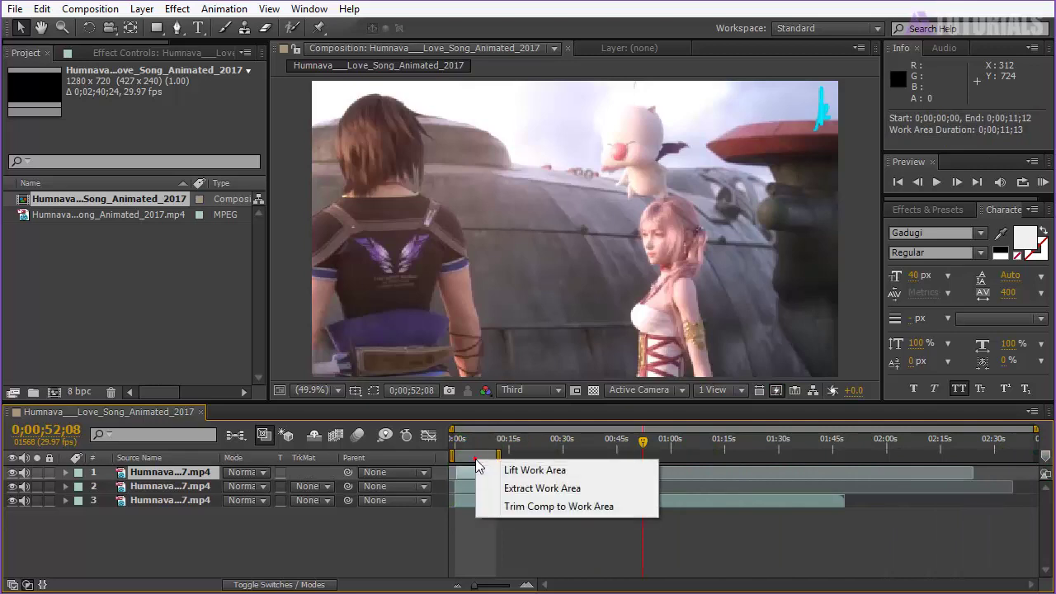
{"action": "left_click", "coordinate": [506, 495]}
Cut the first 15 frames from the top clip, slide it to the composition start, and extend its end to the composition's end.
{"action": "left_click", "coordinate": [497, 445]}
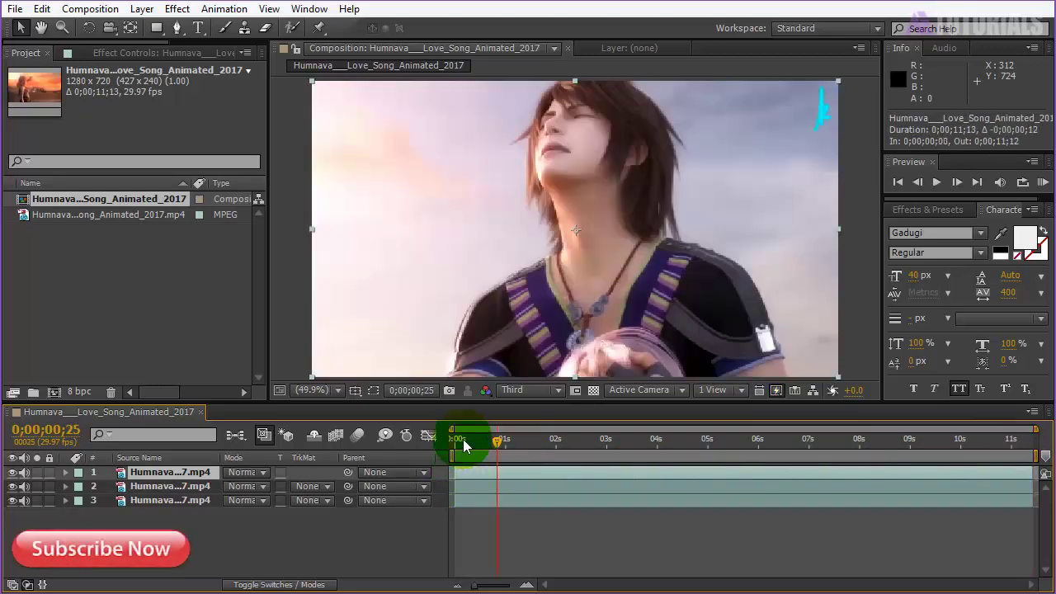
{"action": "left_click_drag", "start_coordinate": [462, 442], "coordinate": [480, 475]}
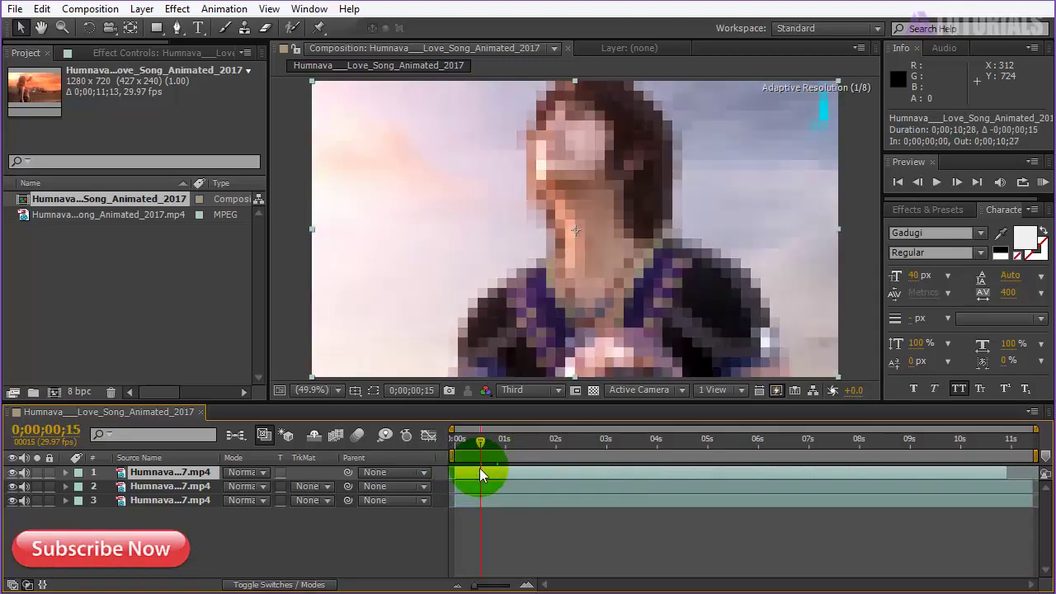
{"action": "left_click", "coordinate": [1009, 473]}
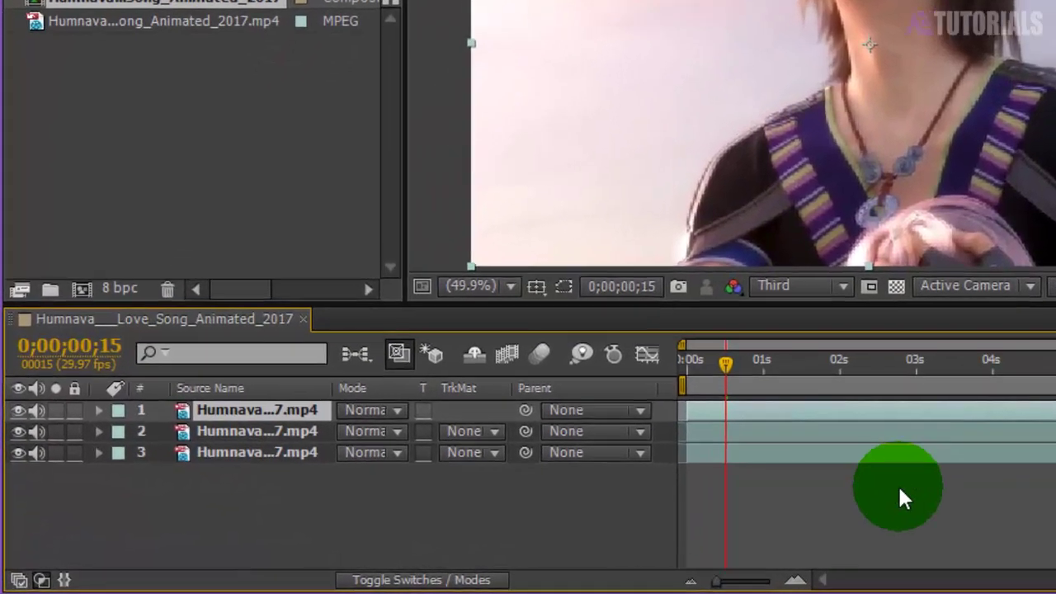
Mute the audio of the top two clip layers and solo the bottom clip layer.
{"action": "left_click", "coordinate": [476, 507]}
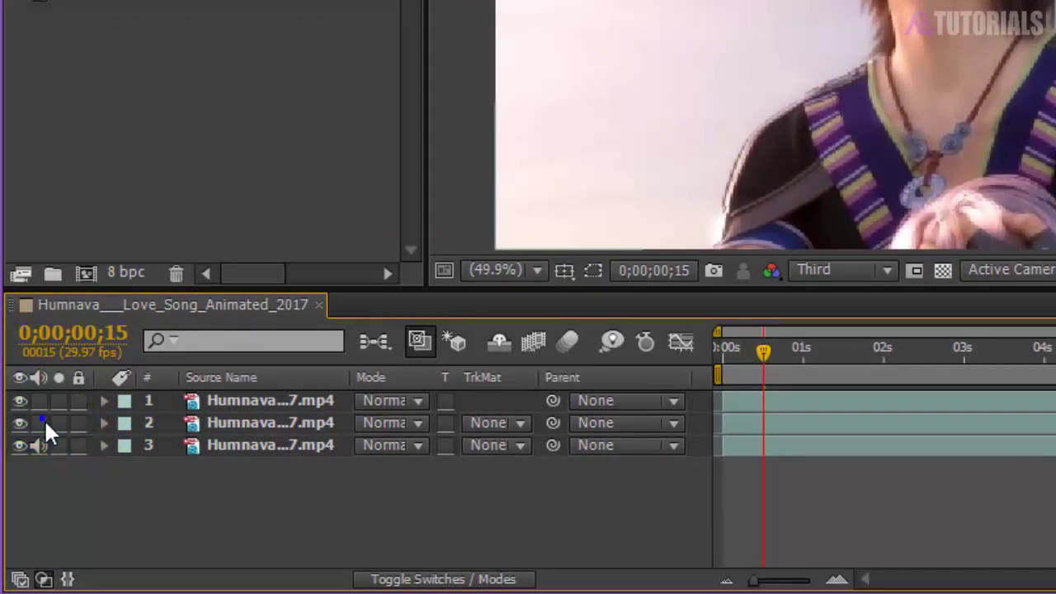
{"action": "left_click", "coordinate": [57, 445]}
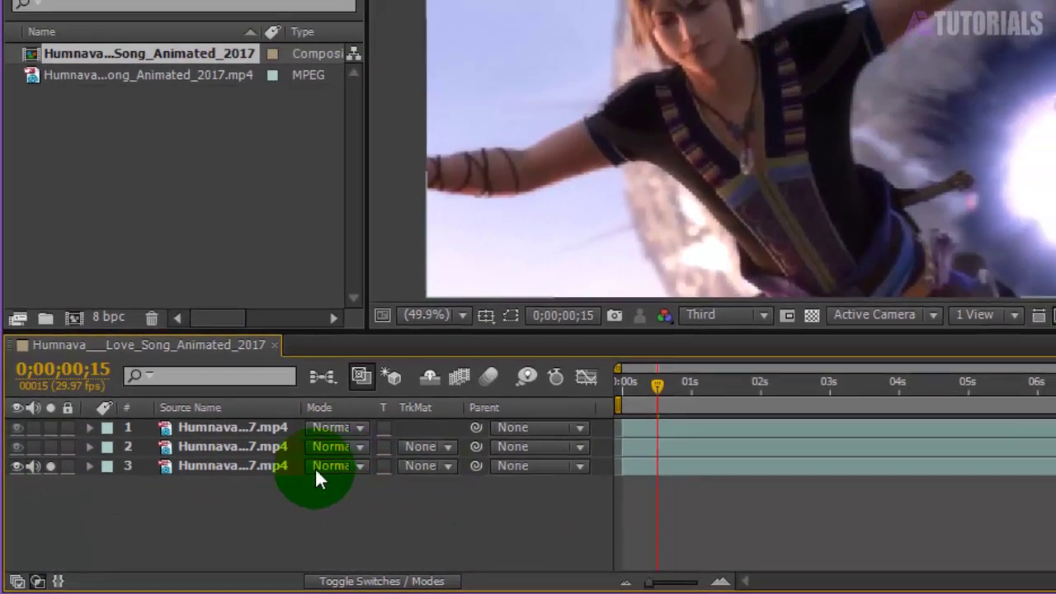
Set the bottom clip layer's opacity to 10%.
{"action": "left_click", "coordinate": [320, 446]}
{"action": "key", "text": "t"}
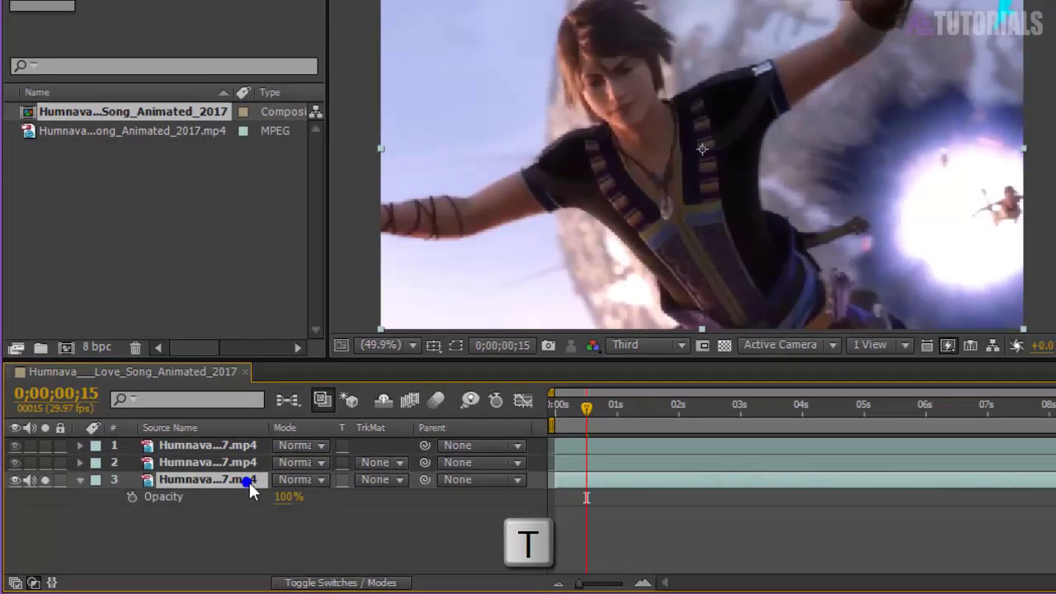
{"action": "left_click", "coordinate": [288, 497]}
{"action": "type", "text": "10"}
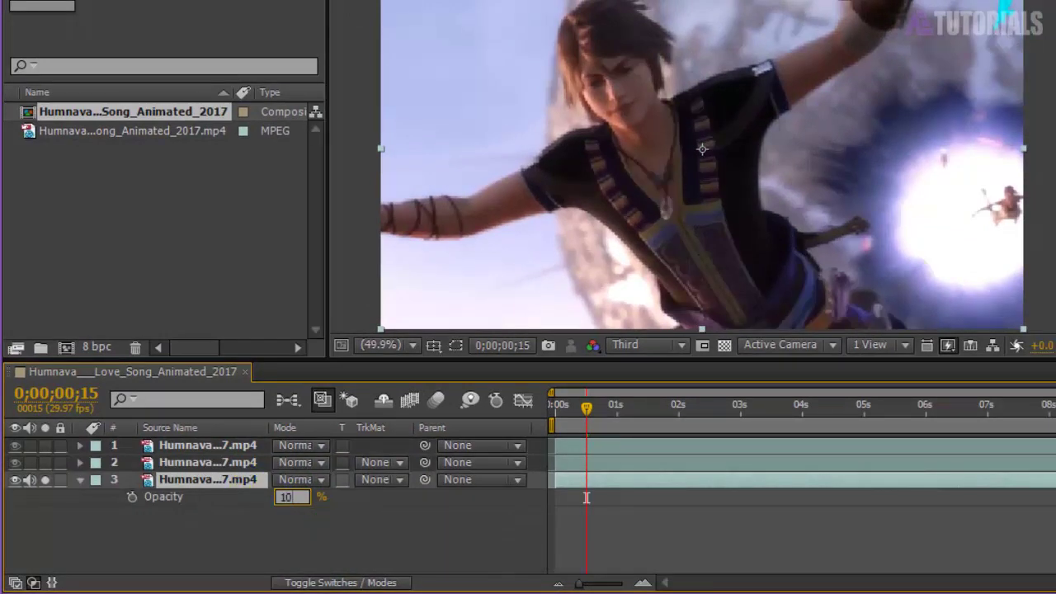
{"action": "left_click", "coordinate": [345, 536]}
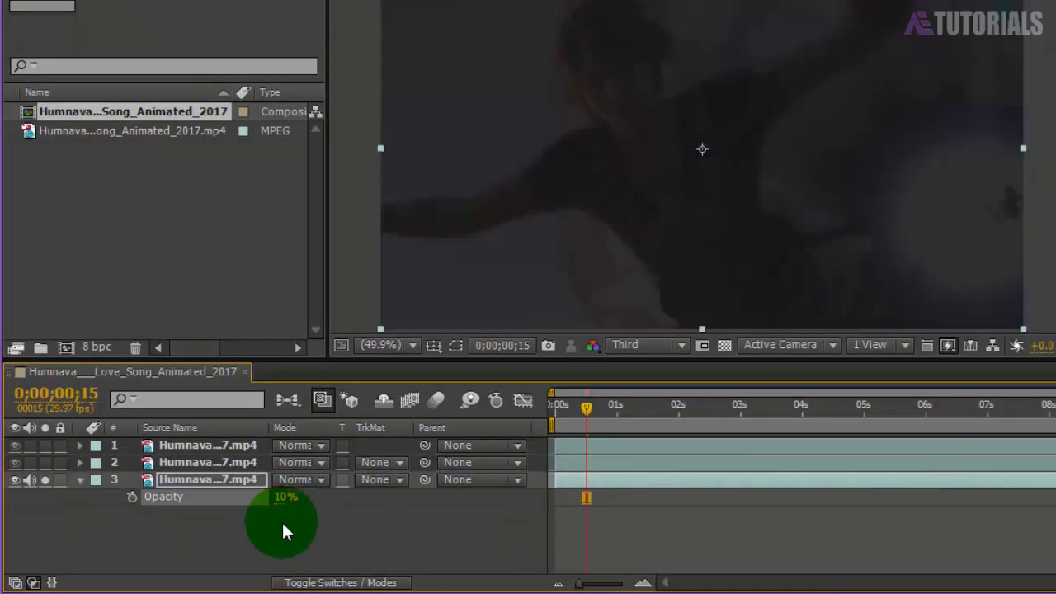
{"action": "left_click", "coordinate": [79, 479]}
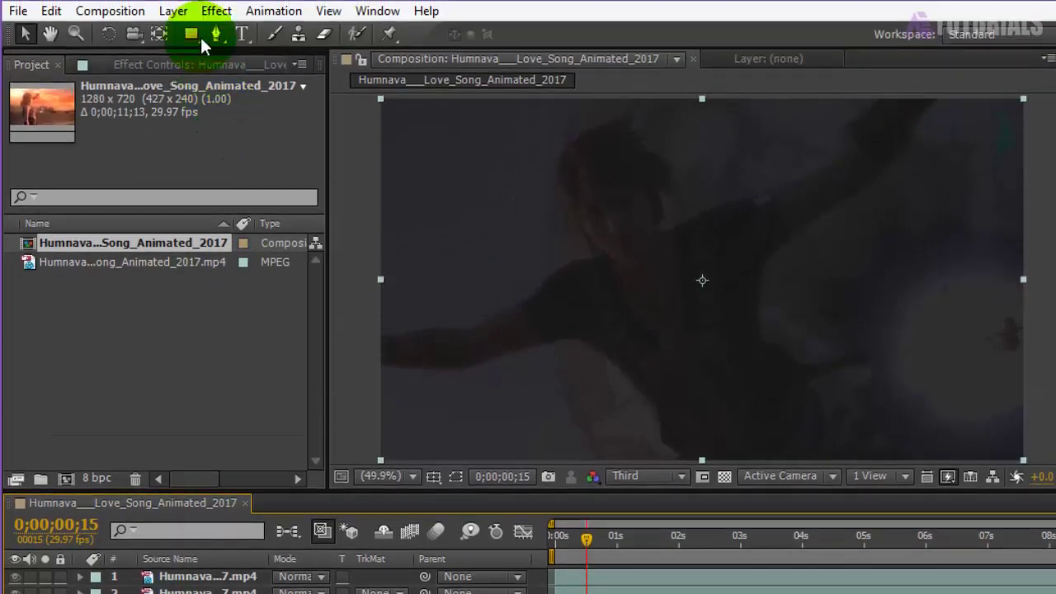
Apply the Curves effect to the bottom clip and bend its RGB curve downward to darken the shadows and midtones.
{"action": "left_click", "coordinate": [215, 11]}
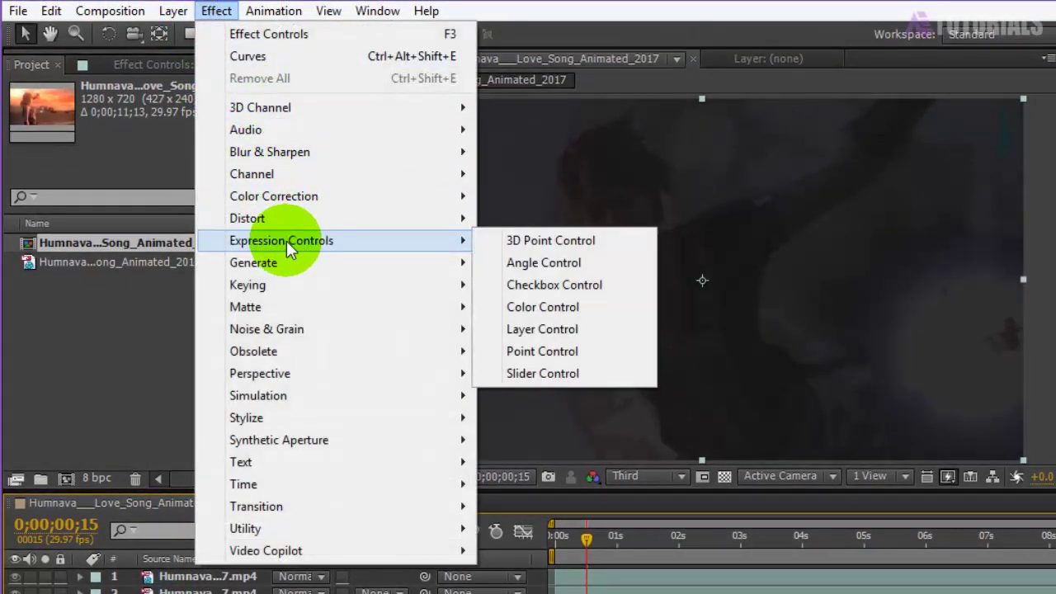
{"action": "mouse_move", "coordinate": [446, 196]}
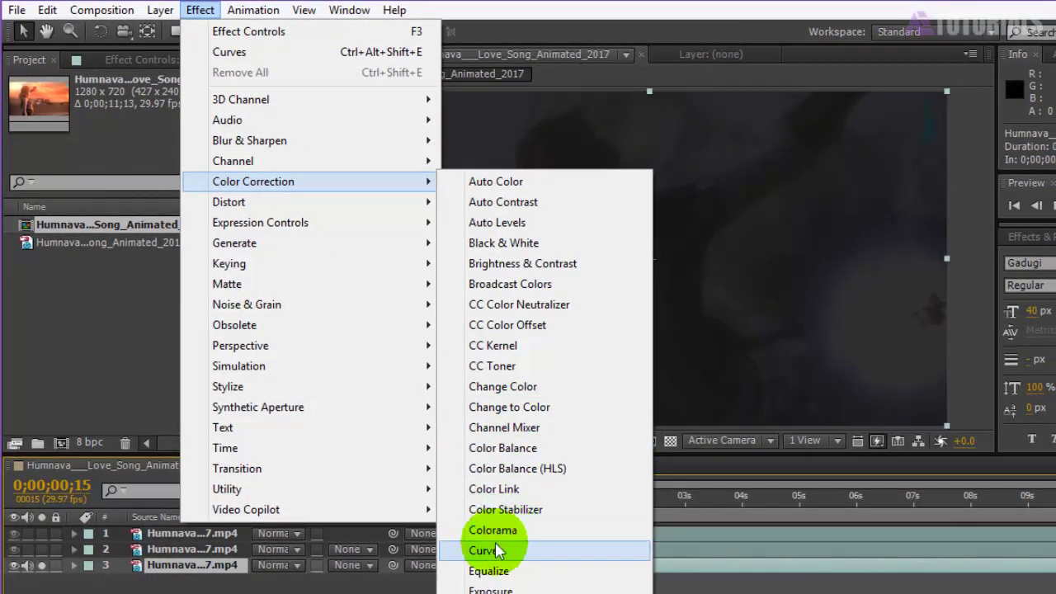
{"action": "left_click", "coordinate": [489, 555]}
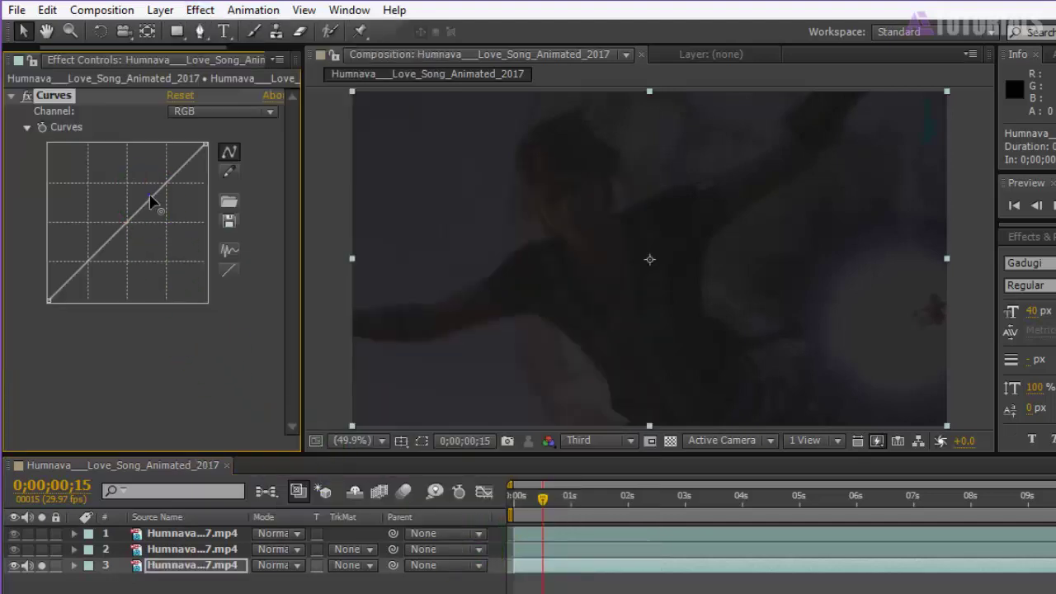
{"action": "left_click_drag", "start_coordinate": [151, 201], "coordinate": [175, 212]}
{"action": "left_click_drag", "start_coordinate": [145, 261], "coordinate": [151, 256]}
{"action": "left_click_drag", "start_coordinate": [173, 212], "coordinate": [175, 198]}
{"action": "mouse_move", "coordinate": [151, 256]}
{"action": "left_mouse_down"}
{"action": "mouse_move", "coordinate": [141, 240]}
{"action": "mouse_move", "coordinate": [153, 247]}
{"action": "left_mouse_up"}
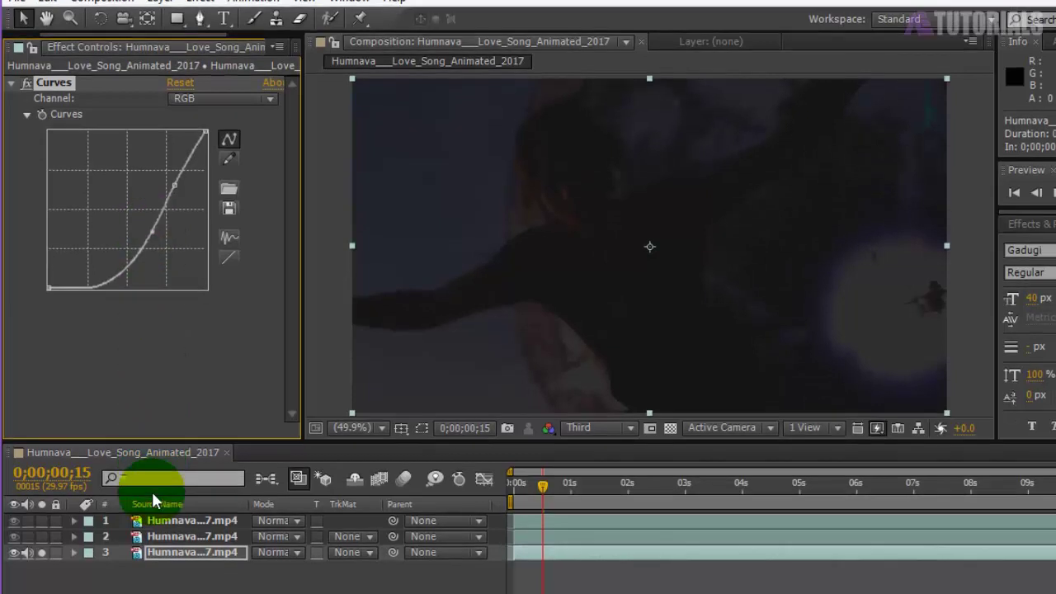
{"action": "left_click", "coordinate": [149, 593]}
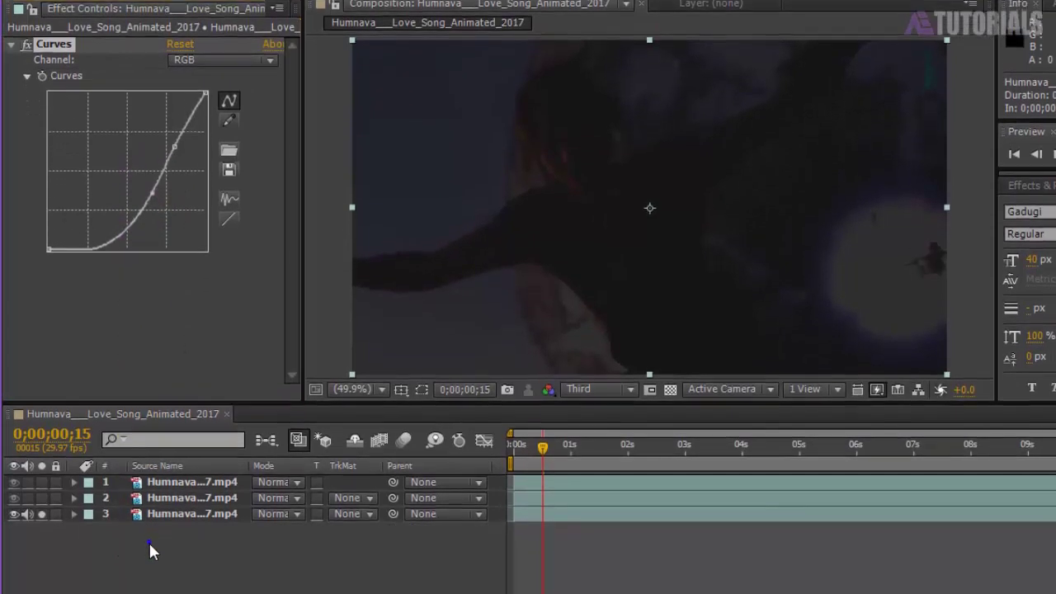
Create a new text layer reading "Behind".
{"action": "right_click", "coordinate": [172, 537]}
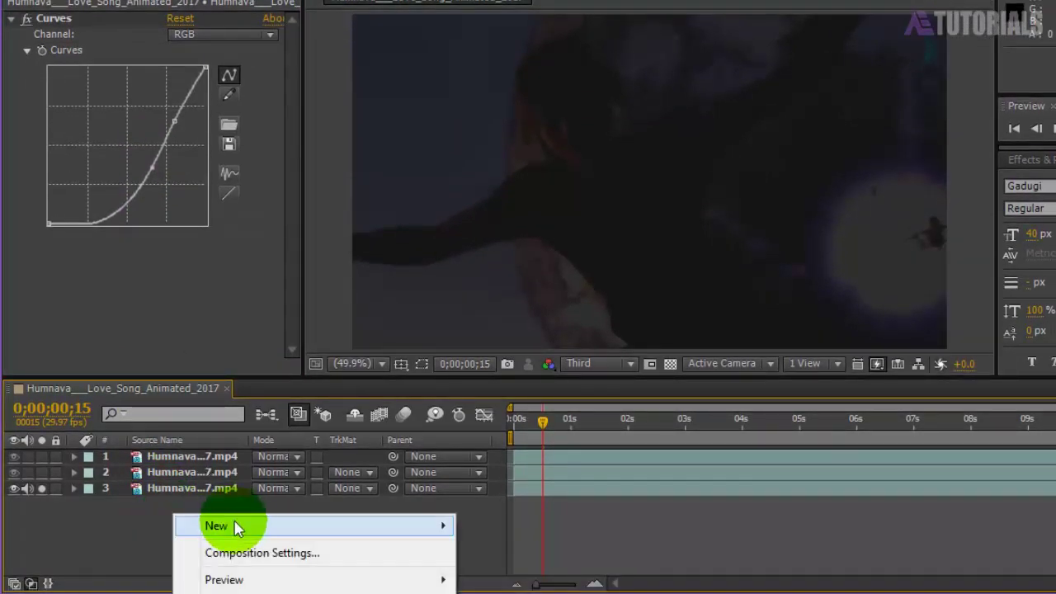
{"action": "left_click", "coordinate": [223, 526]}
{"action": "left_click", "coordinate": [481, 555]}
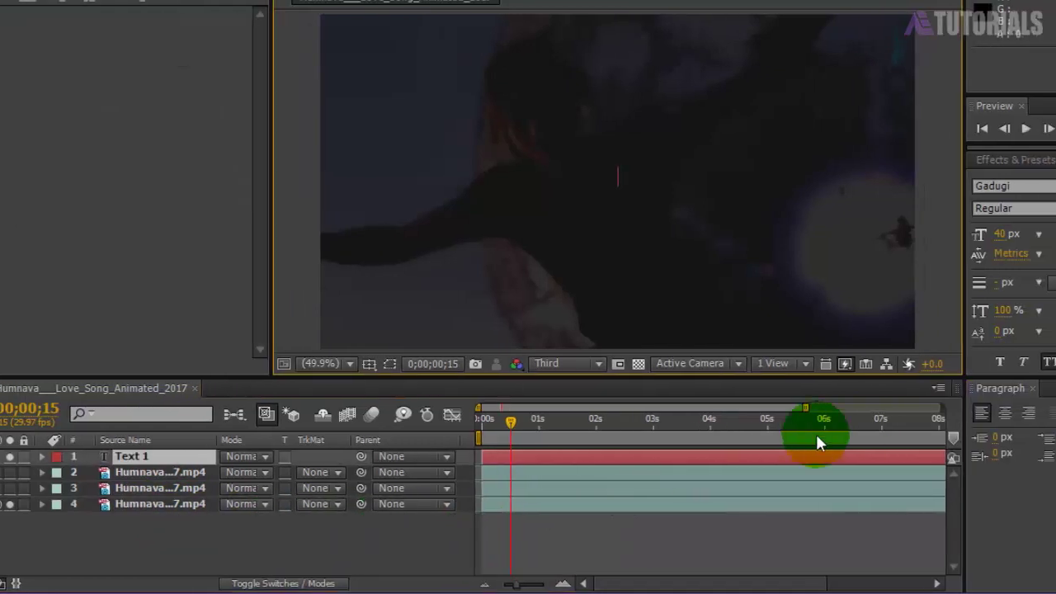
{"action": "left_click", "coordinate": [1034, 388]}
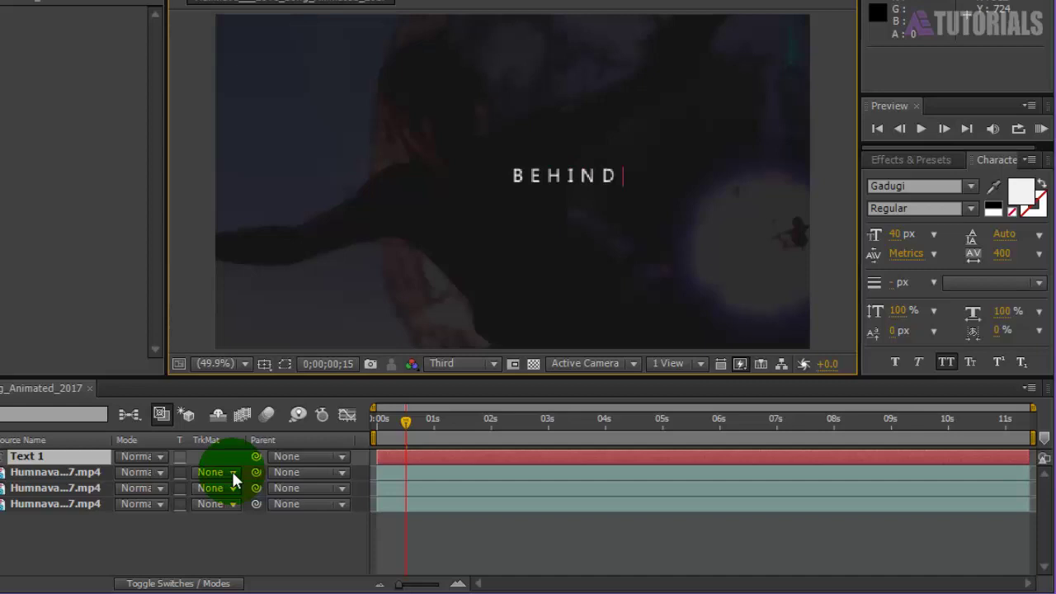
{"action": "left_click", "coordinate": [132, 517]}
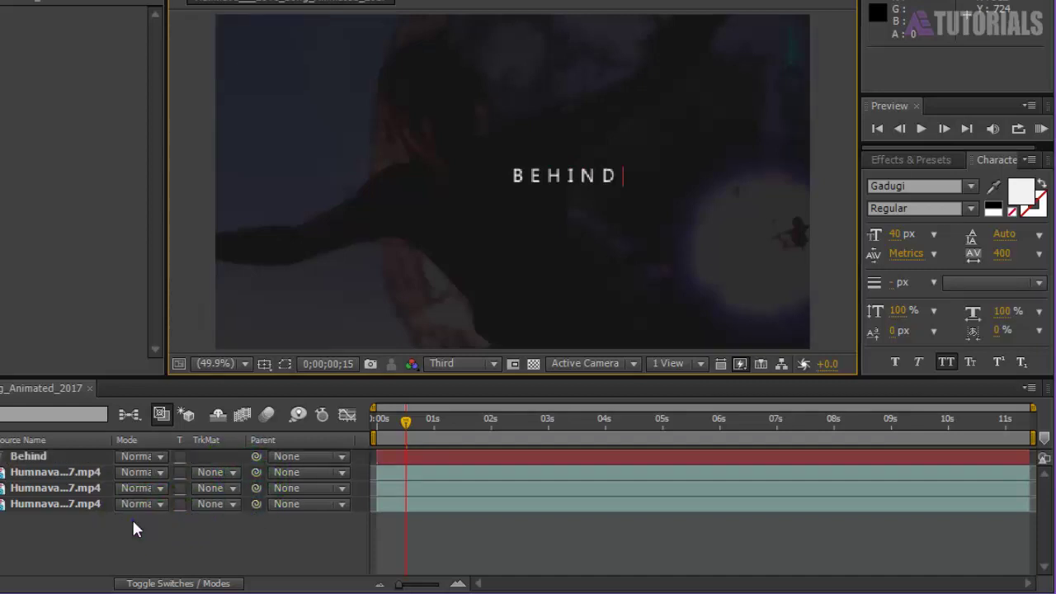
Change the Behind text's font to Impact and set its tracking to 10.
{"action": "left_click", "coordinate": [57, 460]}
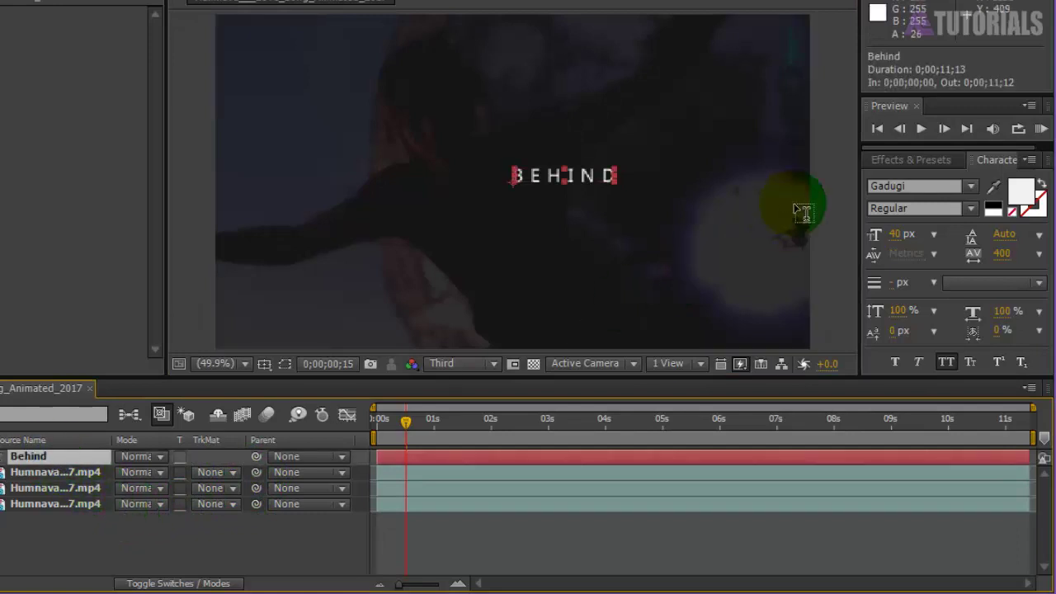
{"action": "left_click", "coordinate": [971, 186]}
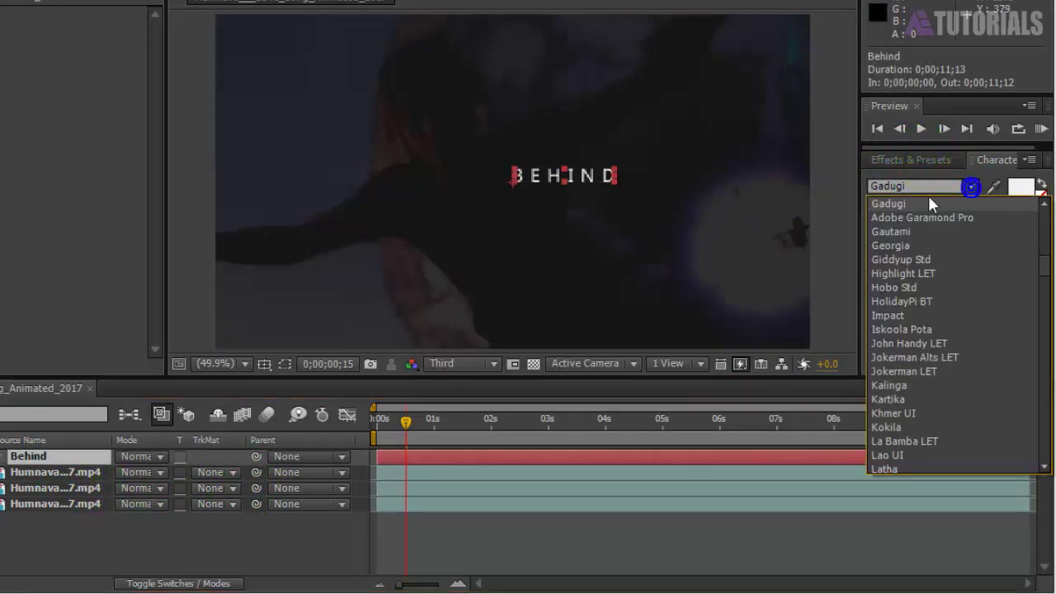
{"action": "left_click", "coordinate": [888, 317]}
{"action": "left_click", "coordinate": [1003, 254]}
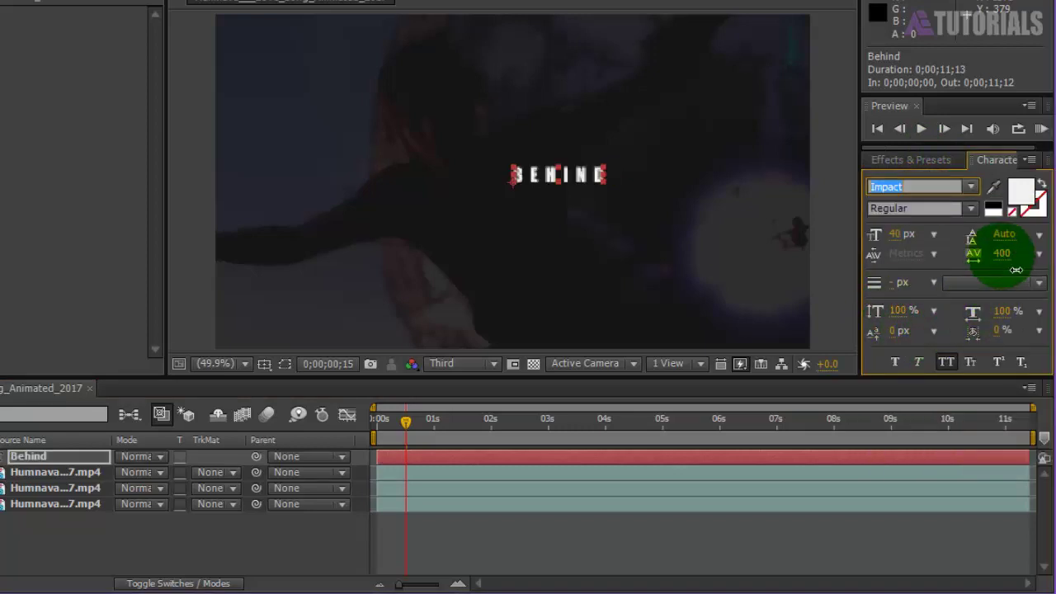
{"action": "type", "text": "10"}
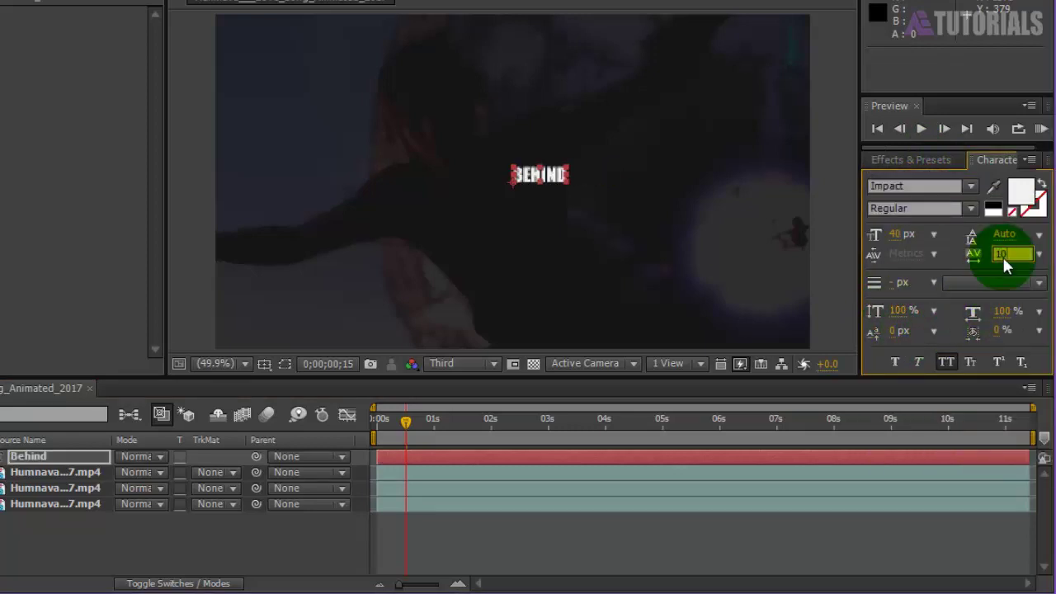
{"action": "key", "text": "Return"}
Set the Behind text's font size to 200 px.
{"action": "left_click", "coordinate": [917, 234]}
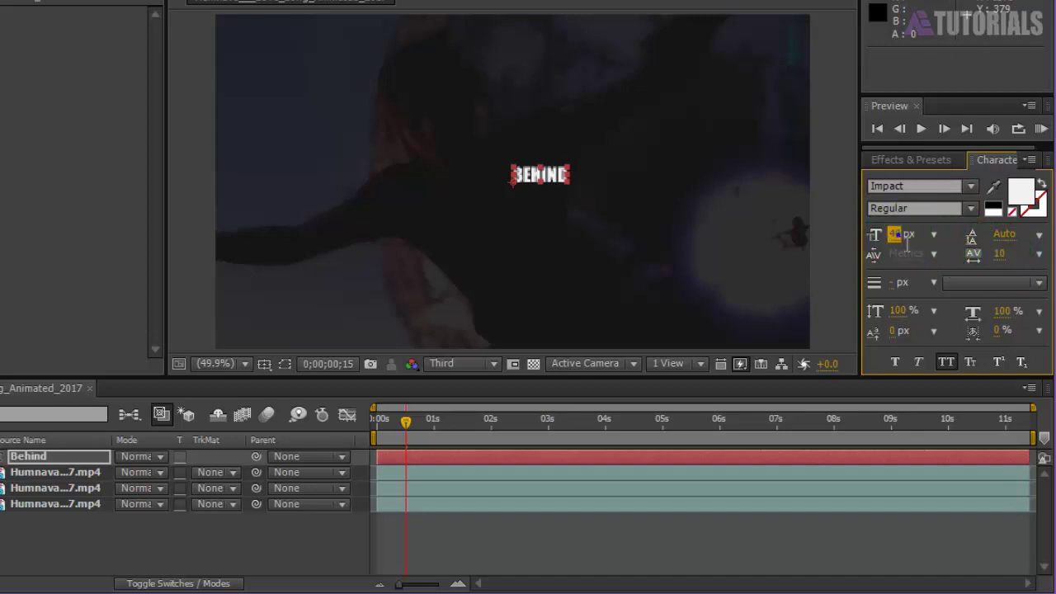
{"action": "type", "text": "100"}
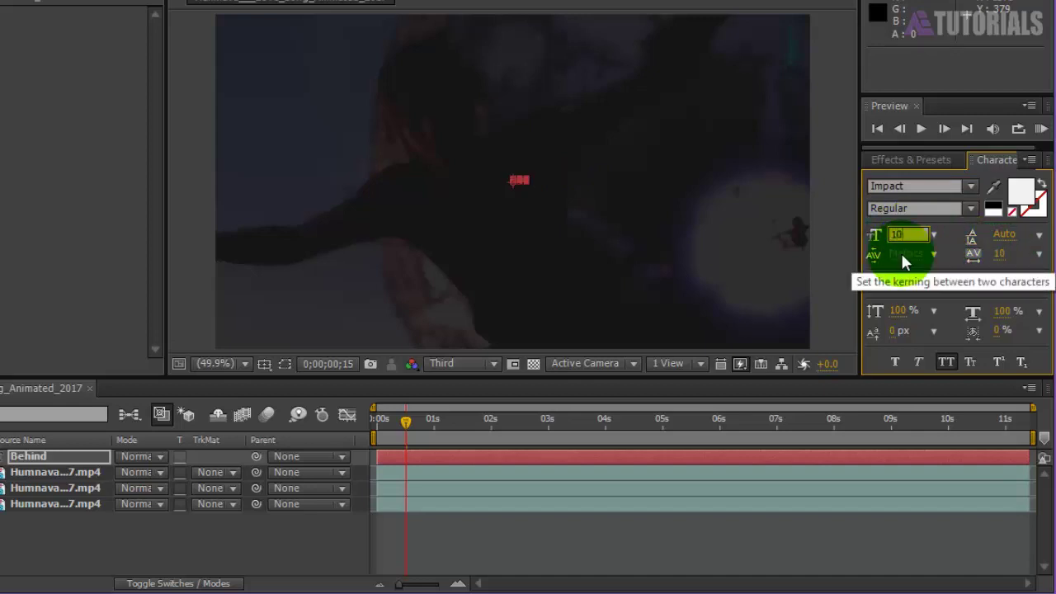
{"action": "key", "text": "Return"}
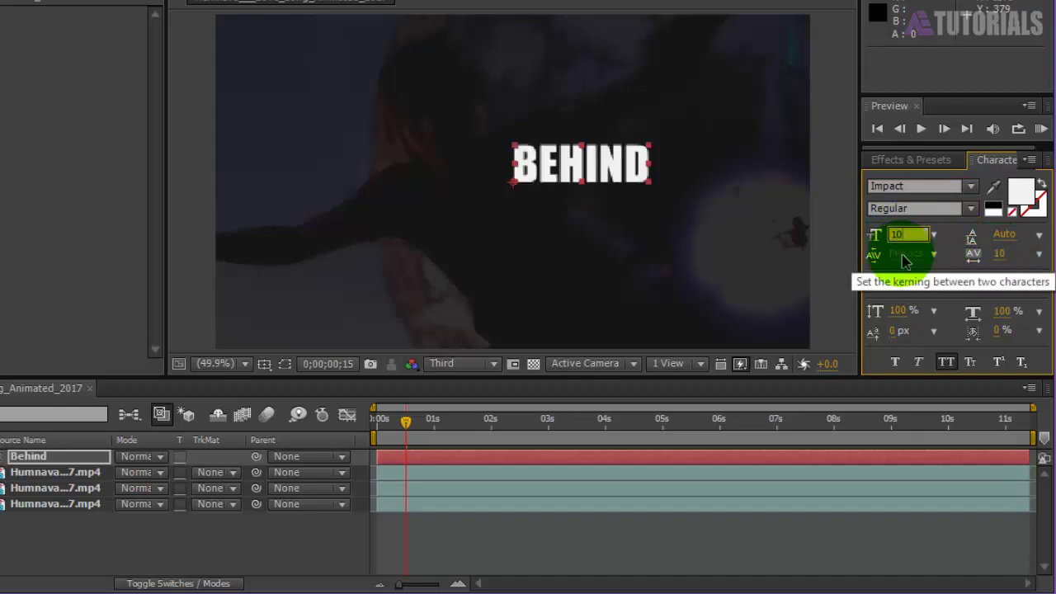
{"action": "type", "text": "20"}
{"action": "key", "text": "Return"}
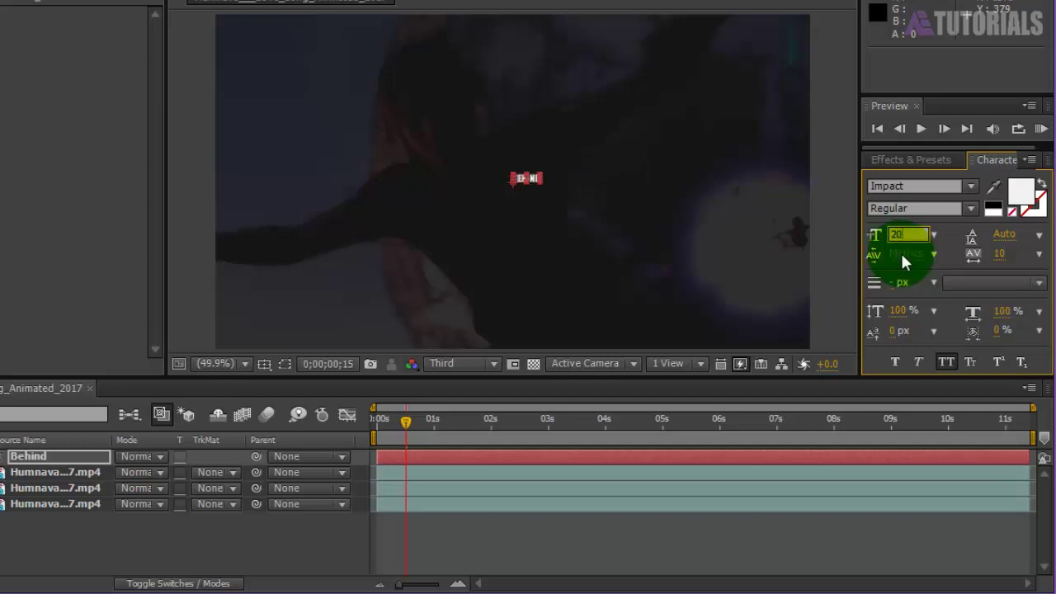
{"action": "type", "text": "0"}
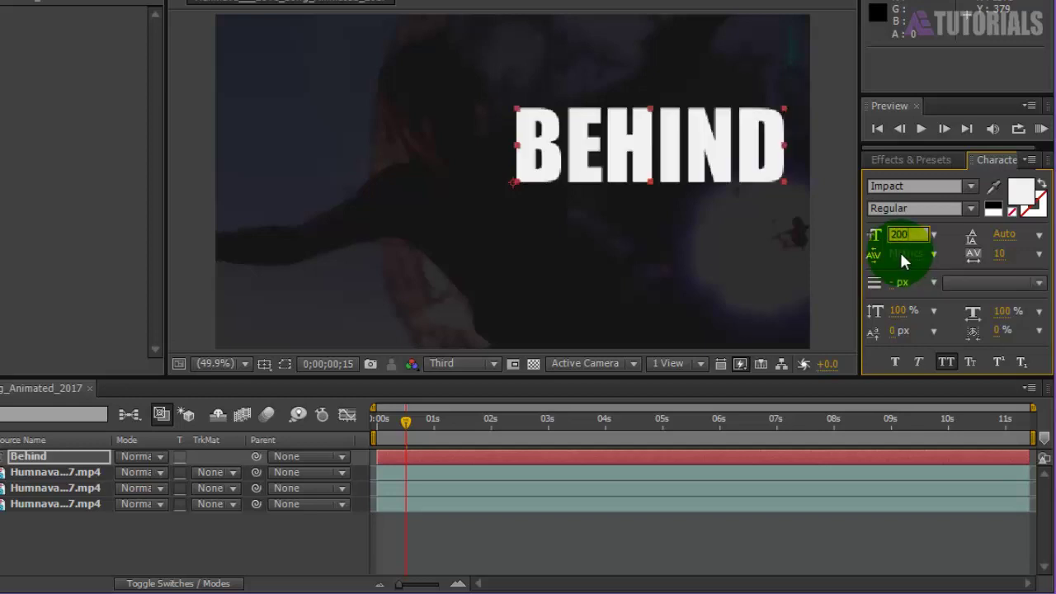
{"action": "key", "text": "Return"}
Center the Behind text horizontally and vertically in the composition, then deselect it.
{"action": "key", "text": "v"}
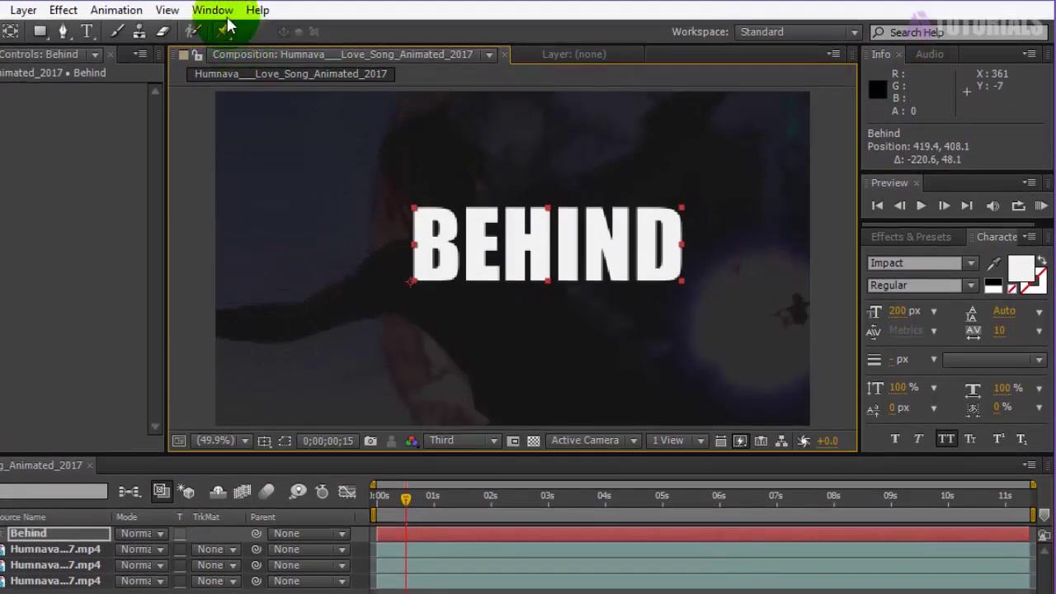
{"action": "left_click", "coordinate": [216, 12]}
{"action": "left_click", "coordinate": [240, 80]}
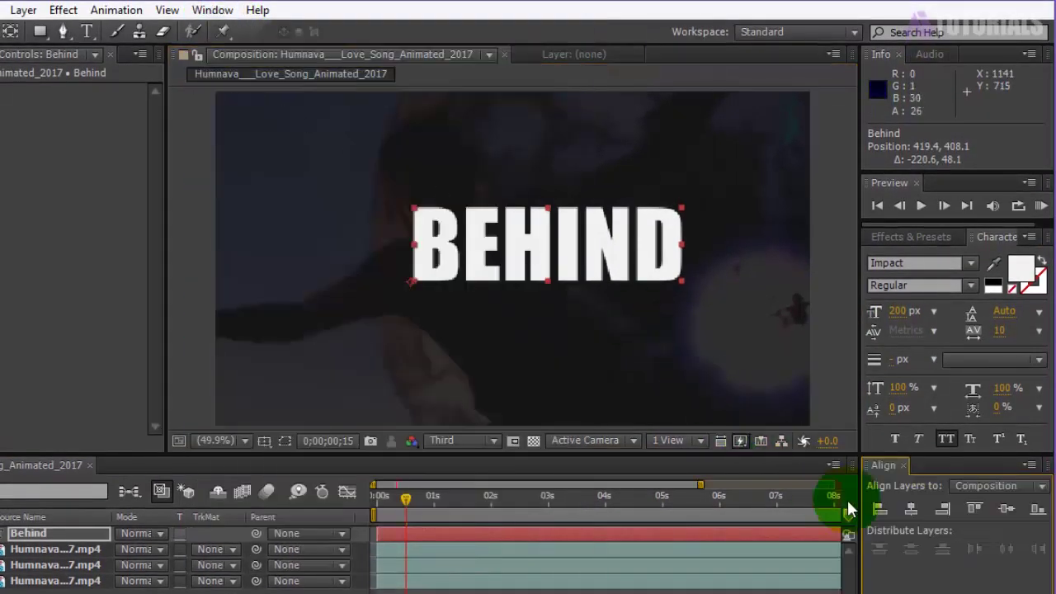
{"action": "left_click", "coordinate": [913, 512]}
{"action": "left_click", "coordinate": [1010, 512]}
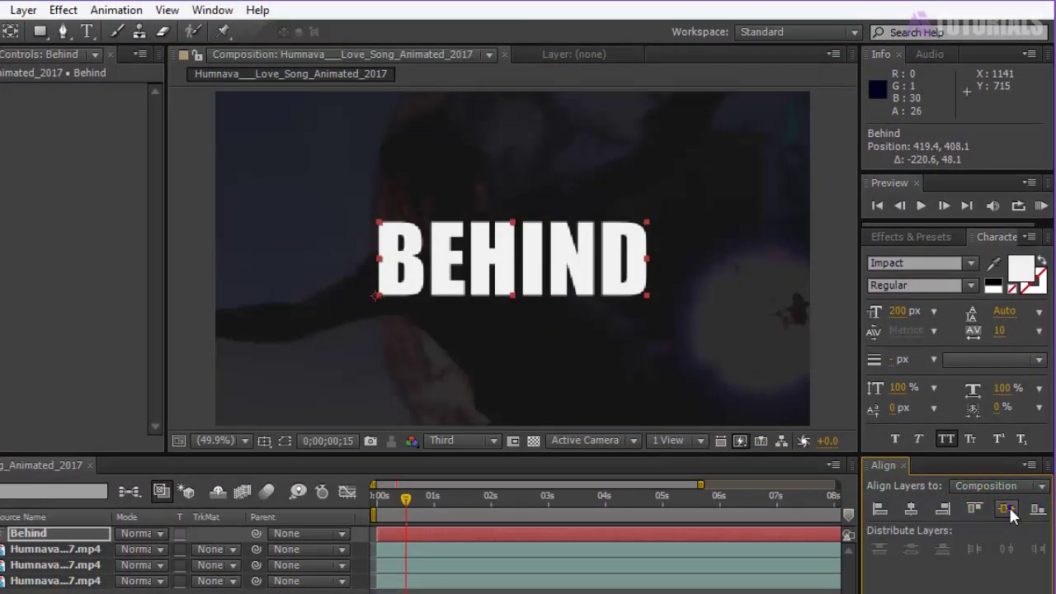
{"action": "left_click", "coordinate": [906, 467]}
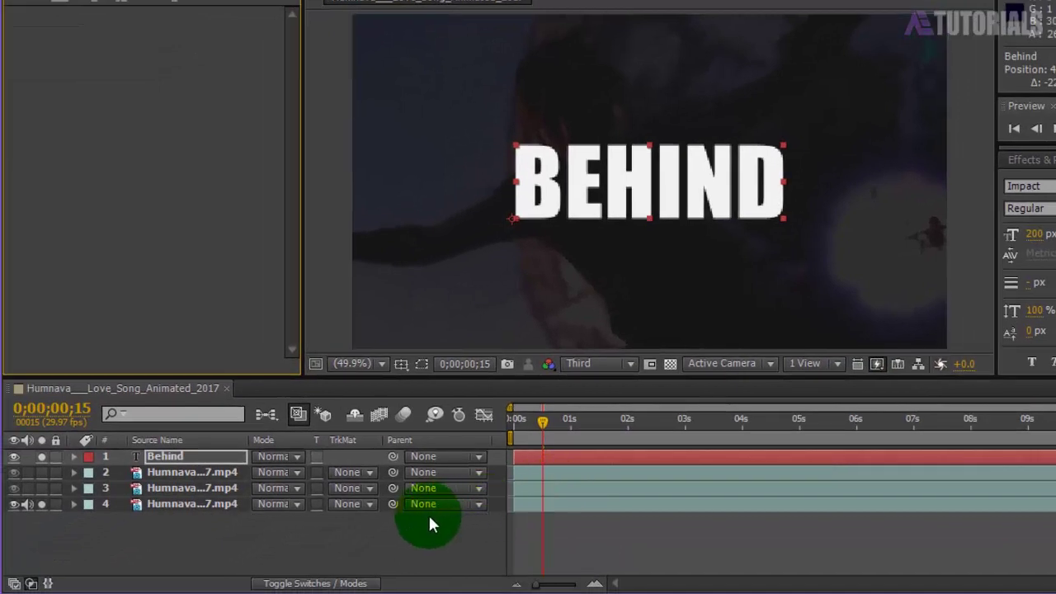
{"action": "left_click", "coordinate": [286, 593]}
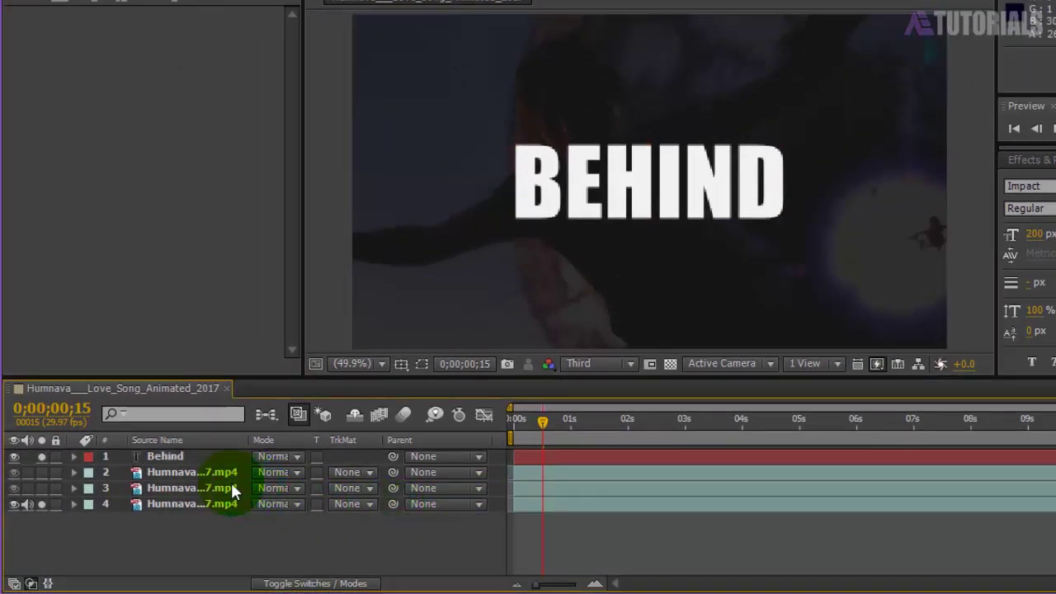
Turn off solo for the Behind text layer and the lowest video layer so all layers show.
{"action": "left_click", "coordinate": [210, 472]}
{"action": "left_click", "coordinate": [42, 457]}
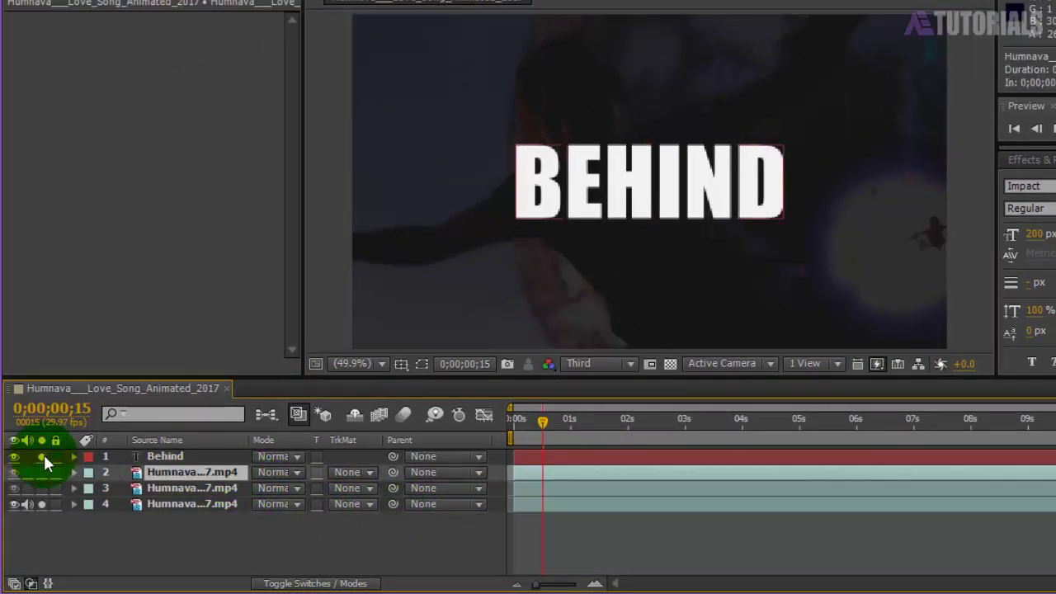
{"action": "left_click", "coordinate": [42, 504]}
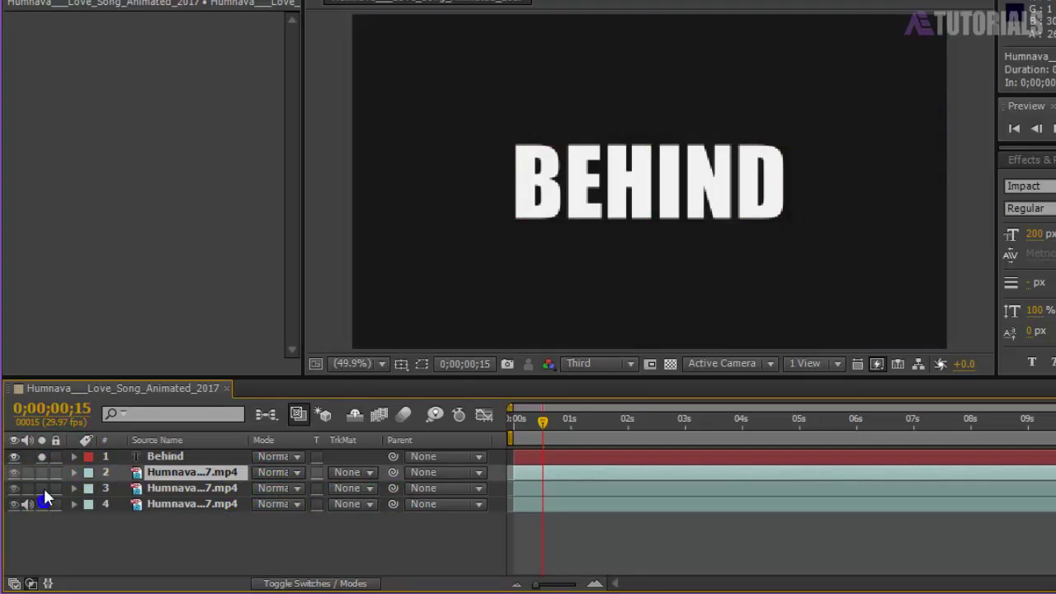
{"action": "left_click", "coordinate": [42, 456]}
Scale the two upper video layers, 2 and 3, down to 25%, then collapse their properties and deselect them.
{"action": "left_click", "coordinate": [201, 471]}
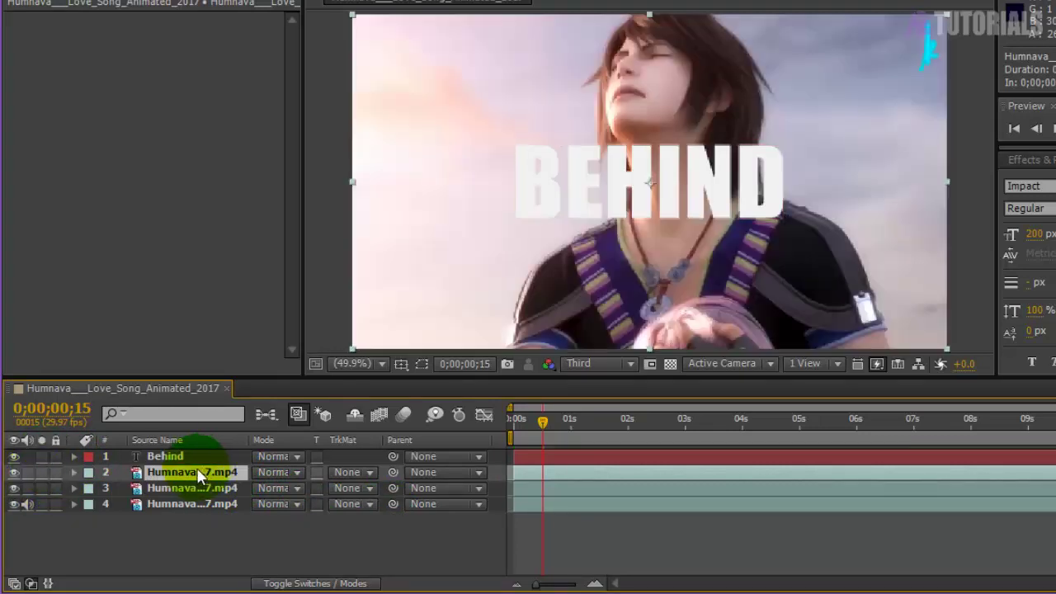
{"action": "left_click", "coordinate": [195, 488], "text": "shift"}
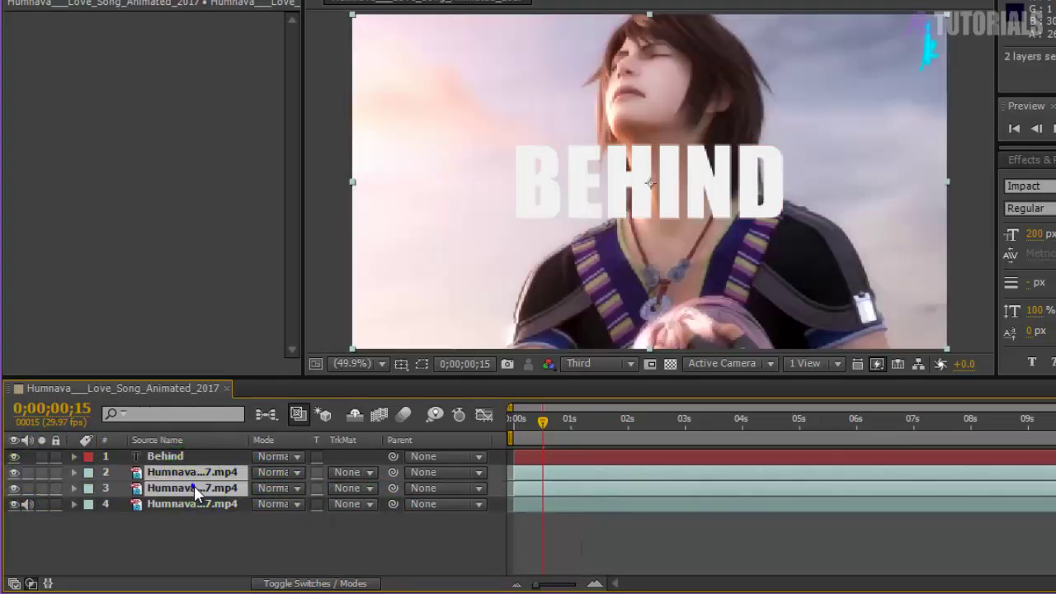
{"action": "key", "text": "s"}
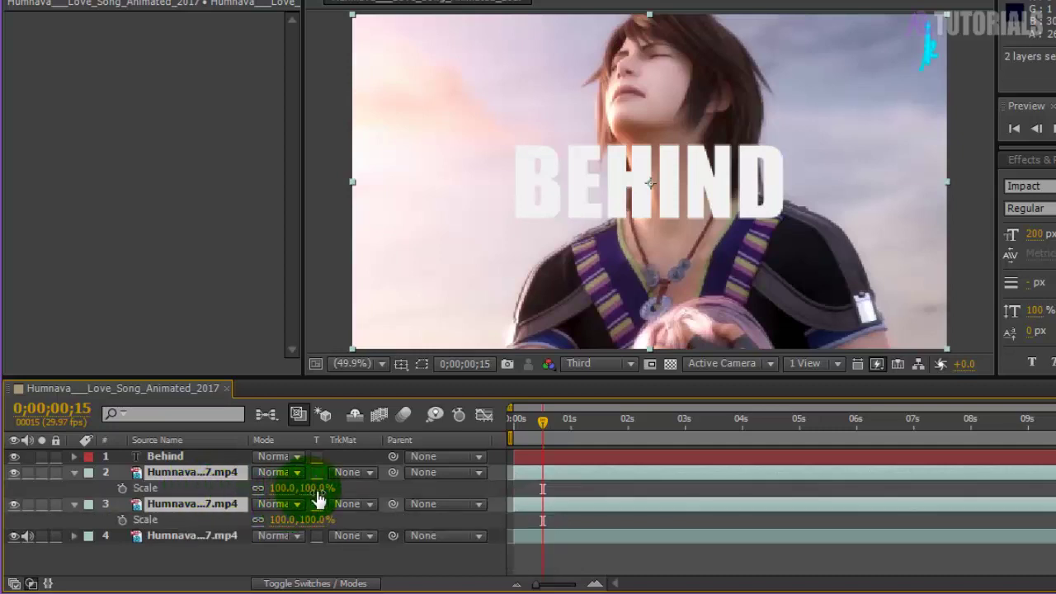
{"action": "left_click_drag", "start_coordinate": [318, 489], "coordinate": [252, 490]}
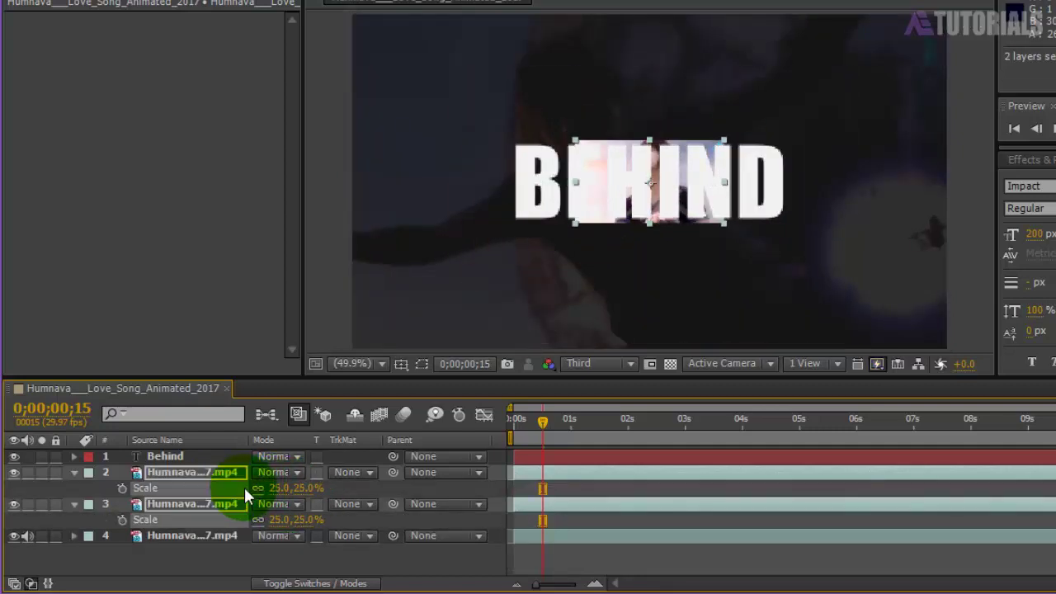
{"action": "left_click", "coordinate": [74, 472]}
{"action": "left_click", "coordinate": [167, 529]}
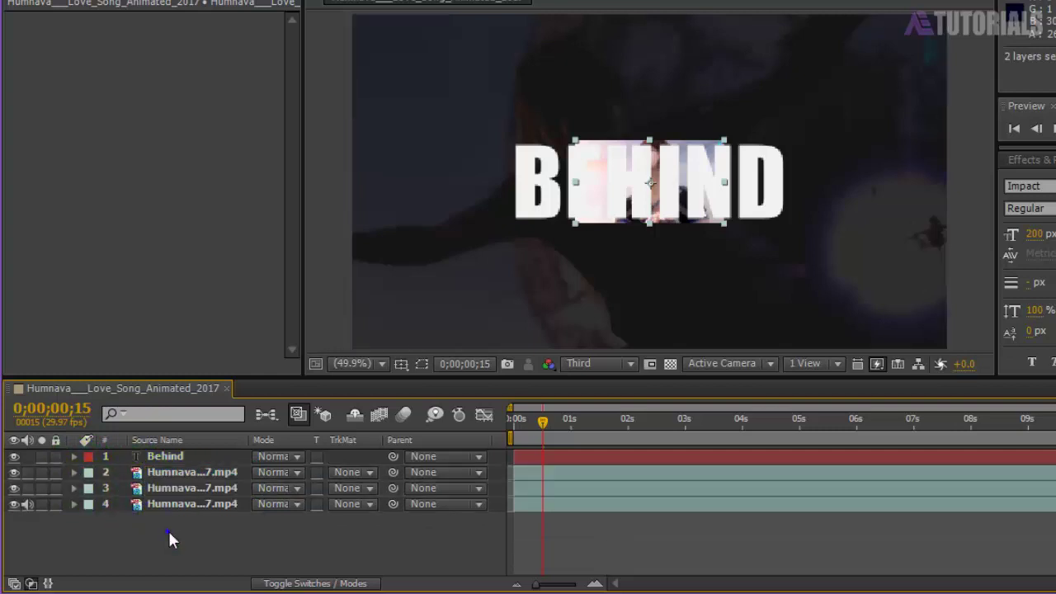
Nudge the small video clip on layer 2 to the right so it sits behind the second half of the BEHIND text.
{"action": "left_click", "coordinate": [189, 475]}
{"action": "left_click", "coordinate": [189, 475]}
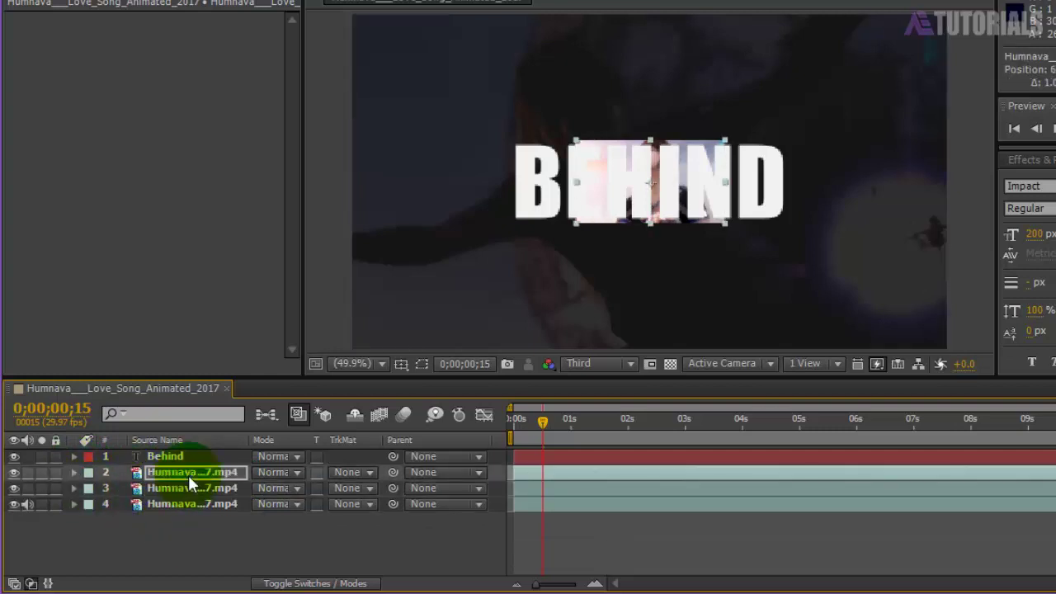
{"action": "key", "text": "shift+Right"}
{"action": "key", "text": "shift+Right"}
{"action": "key", "text": "shift+Right"}
{"action": "key", "text": "shift+Right"}
{"action": "key", "text": "shift+Right"}
{"action": "key", "text": "shift+Right"}
{"action": "key", "text": "shift+Right"}
{"action": "key", "text": "shift+Right"}
{"action": "key", "text": "shift+Right"}
{"action": "key", "text": "shift+Right"}
{"action": "key", "text": "shift+Right"}
{"action": "key", "text": "shift+Right"}
{"action": "key", "text": "shift+Right"}
{"action": "key", "text": "shift+Right"}
{"action": "key", "text": "shift+Right"}
{"action": "key", "text": "shift+Right"}
{"action": "key", "text": "shift+Right"}
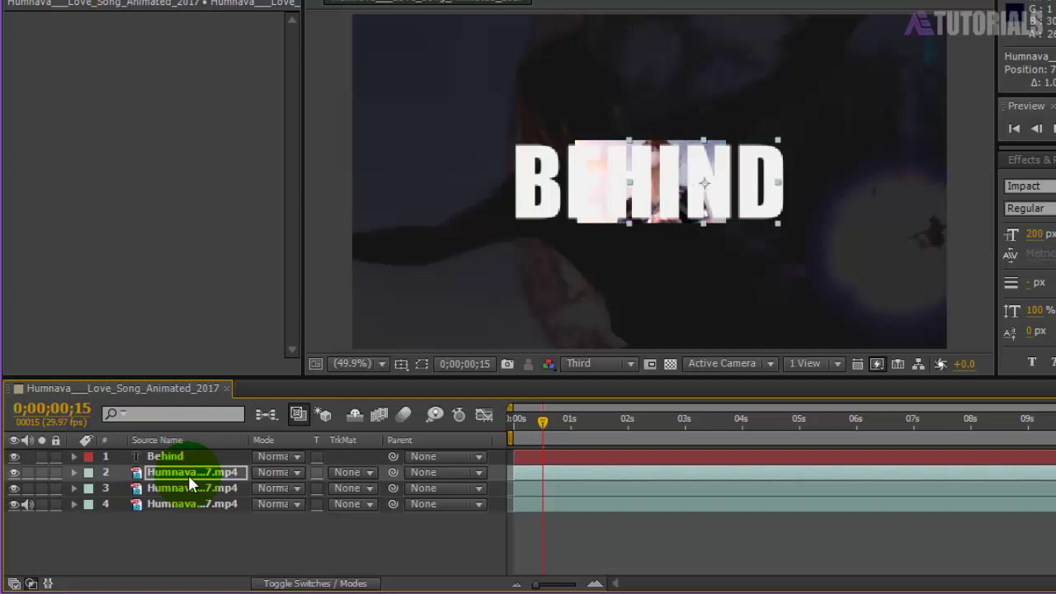
{"action": "key", "text": "Right"}
{"action": "key", "text": "Right"}
{"action": "key", "text": "Right"}
{"action": "key", "text": "Right"}
{"action": "key", "text": "Right"}
{"action": "key", "text": "Right"}
{"action": "key", "text": "Right"}
{"action": "key", "text": "Right"}
{"action": "key", "text": "Right"}
{"action": "key", "text": "Right"}
{"action": "key", "text": "Right"}
{"action": "key", "text": "Right"}
{"action": "key", "text": "Right"}
{"action": "key", "text": "Right"}
{"action": "key", "text": "Right"}
{"action": "key", "text": "Left"}
{"action": "key", "text": "Left"}
{"action": "key", "text": "Left"}
{"action": "key", "text": "Left"}
{"action": "key", "text": "Left"}
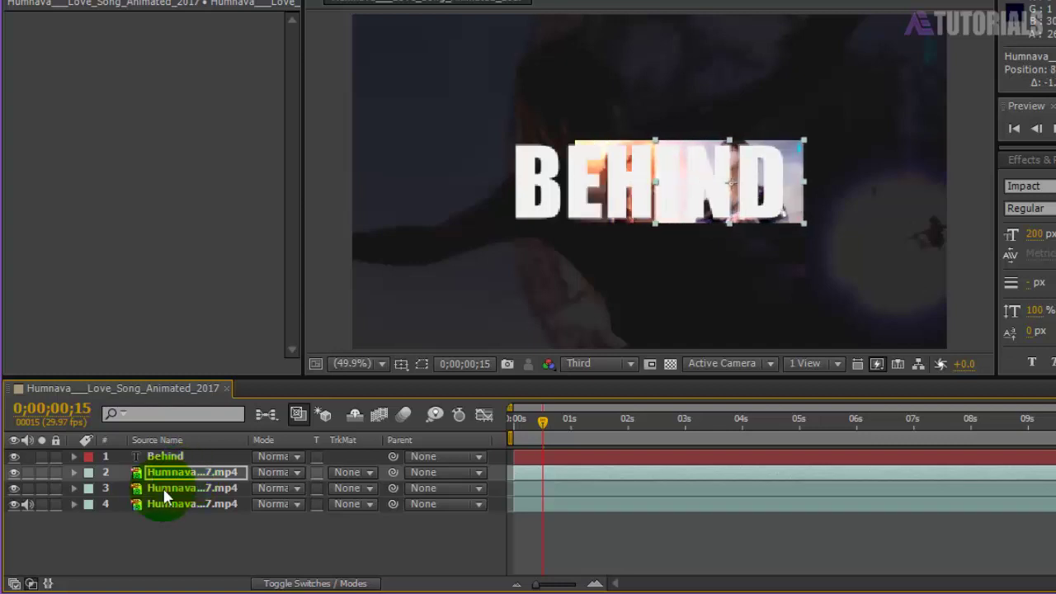
Nudge the small video clip on layer 3 to the left until it adjoins the other clip behind the first half of BEHIND.
{"action": "left_click", "coordinate": [166, 487]}
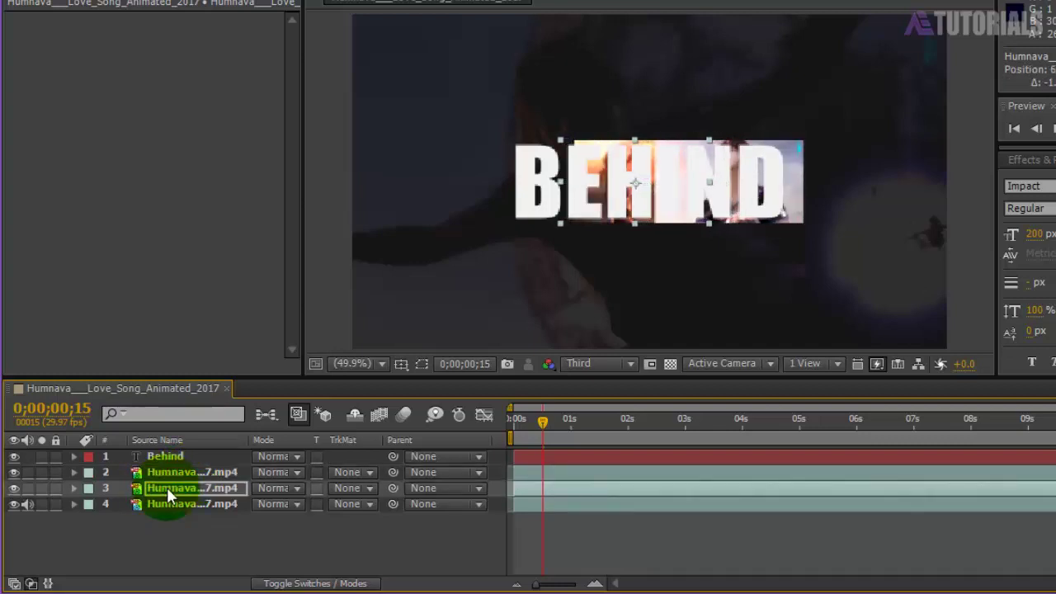
{"action": "key", "text": "shift+Left"}
{"action": "key", "text": "shift+Left"}
{"action": "key", "text": "shift+Left"}
{"action": "key", "text": "shift+Left"}
{"action": "key", "text": "shift+Left"}
{"action": "key", "text": "shift+Left"}
{"action": "key", "text": "shift+Left"}
{"action": "key", "text": "shift+Left"}
{"action": "key", "text": "shift+Left"}
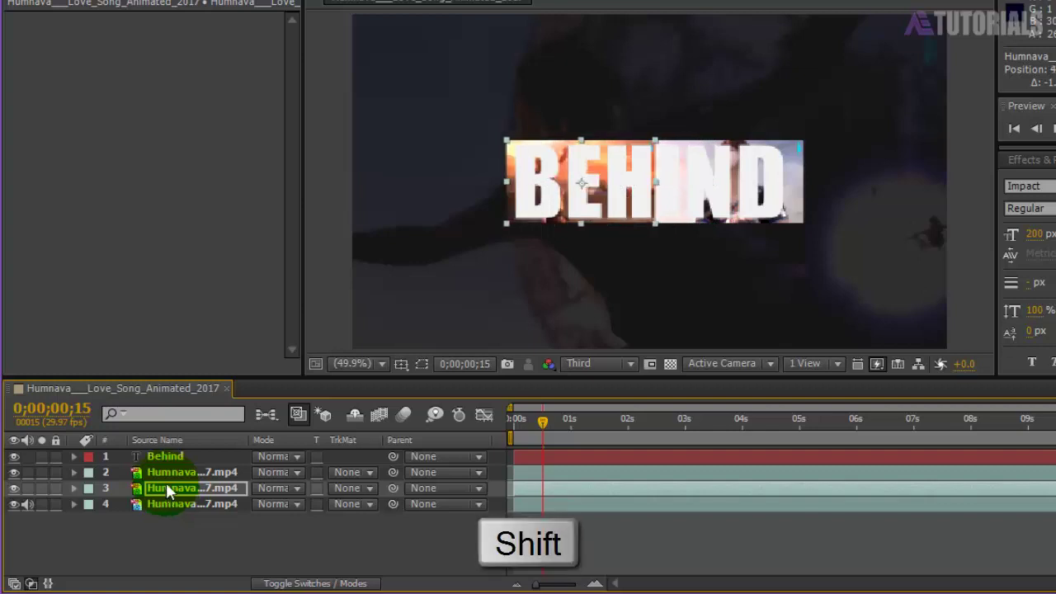
Pre-compose the two small video clips as "Behind" and apply the Behind text layer as the new composition's alpha matte.
{"action": "left_click", "coordinate": [174, 473], "text": "shift"}
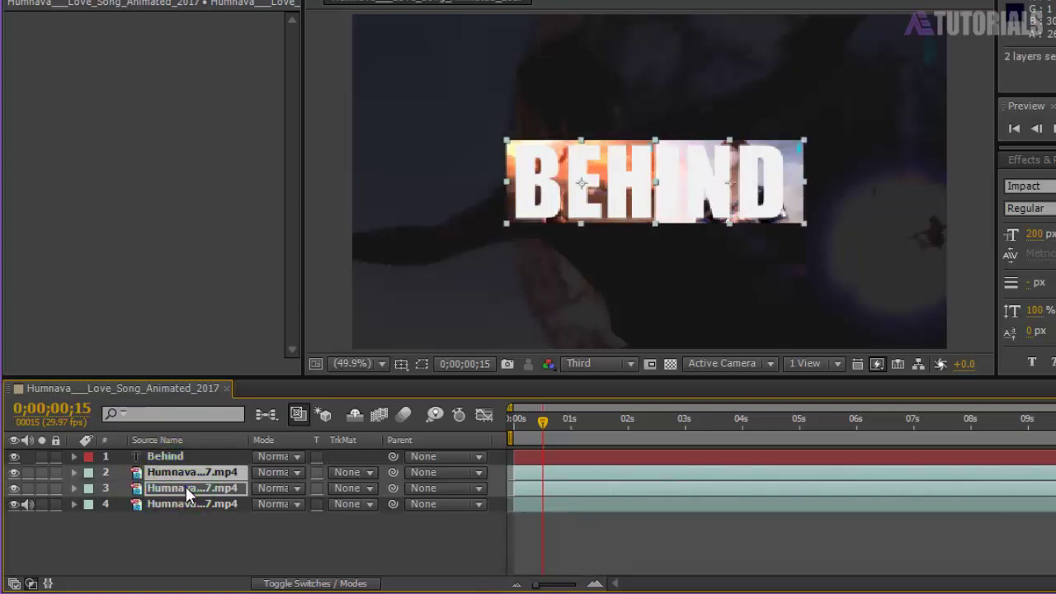
{"action": "right_click", "coordinate": [186, 486]}
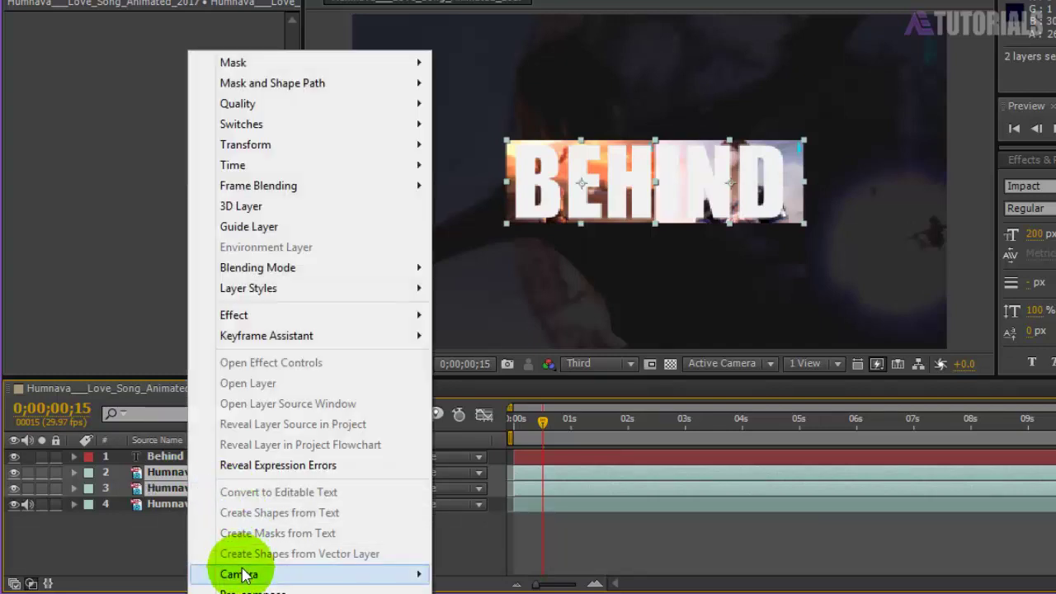
{"action": "right_click", "coordinate": [173, 475]}
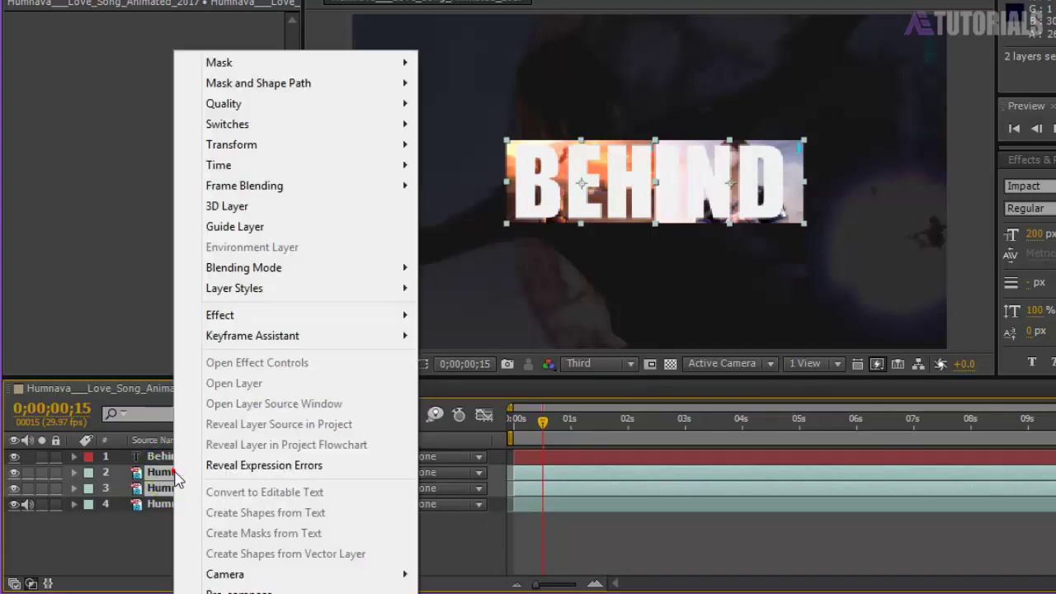
{"action": "left_click", "coordinate": [227, 590]}
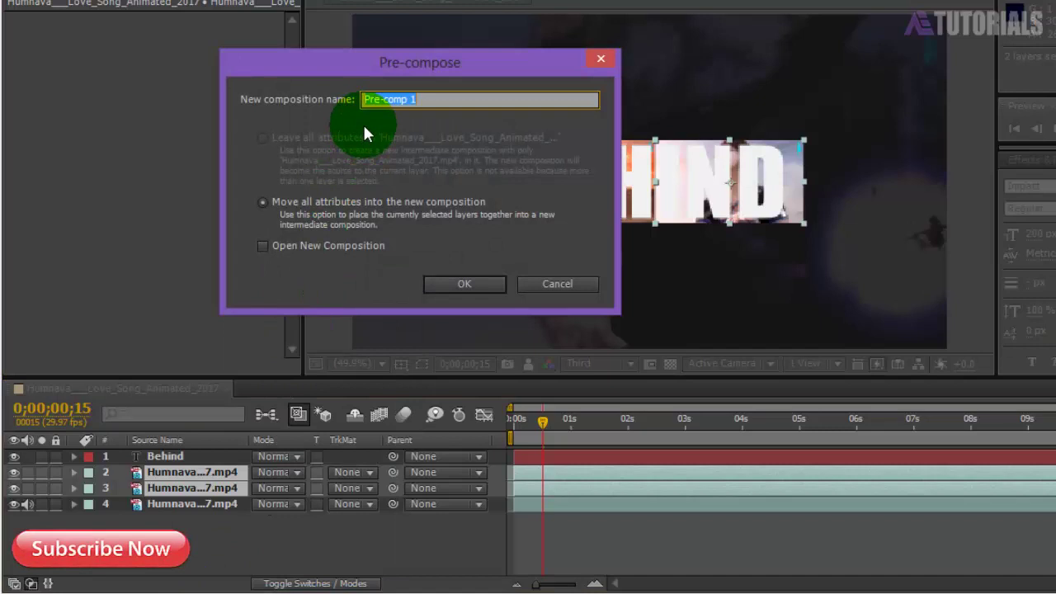
{"action": "type", "text": "Be"}
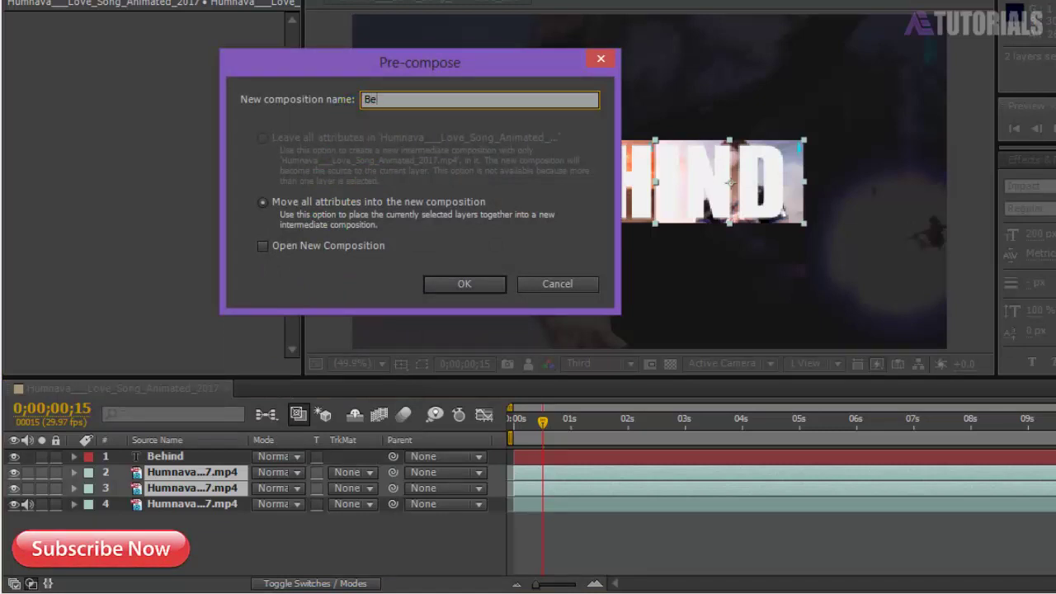
{"action": "type", "text": "hind"}
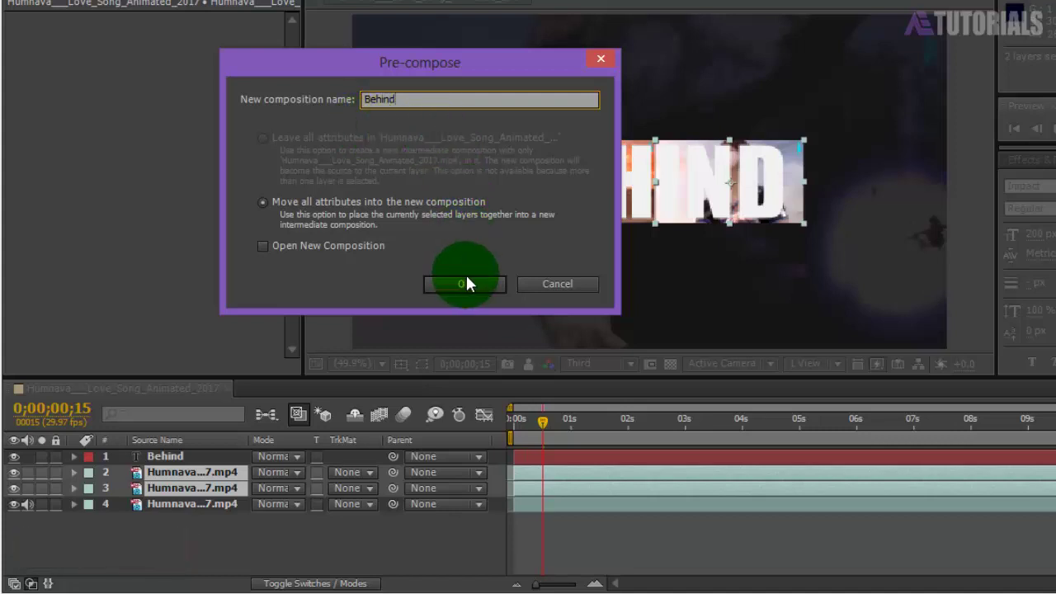
{"action": "left_click", "coordinate": [465, 283]}
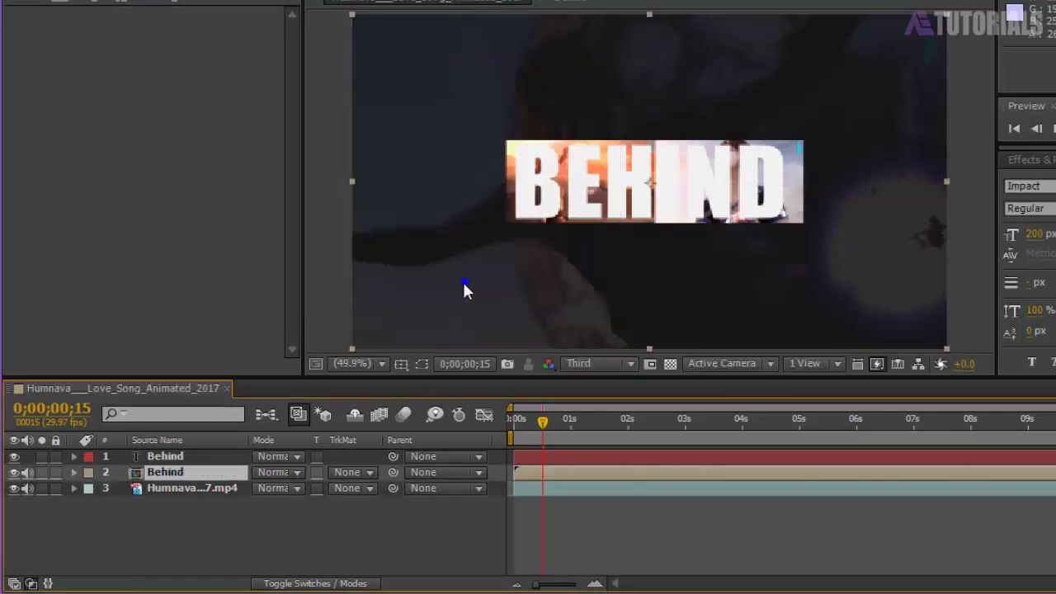
{"action": "left_click", "coordinate": [357, 471]}
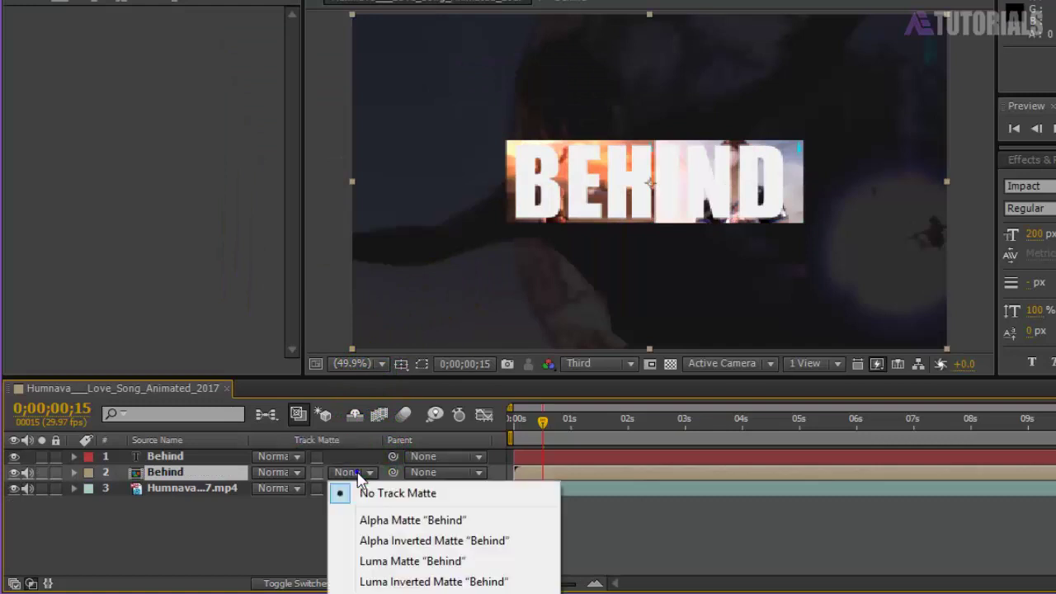
{"action": "left_click", "coordinate": [369, 523]}
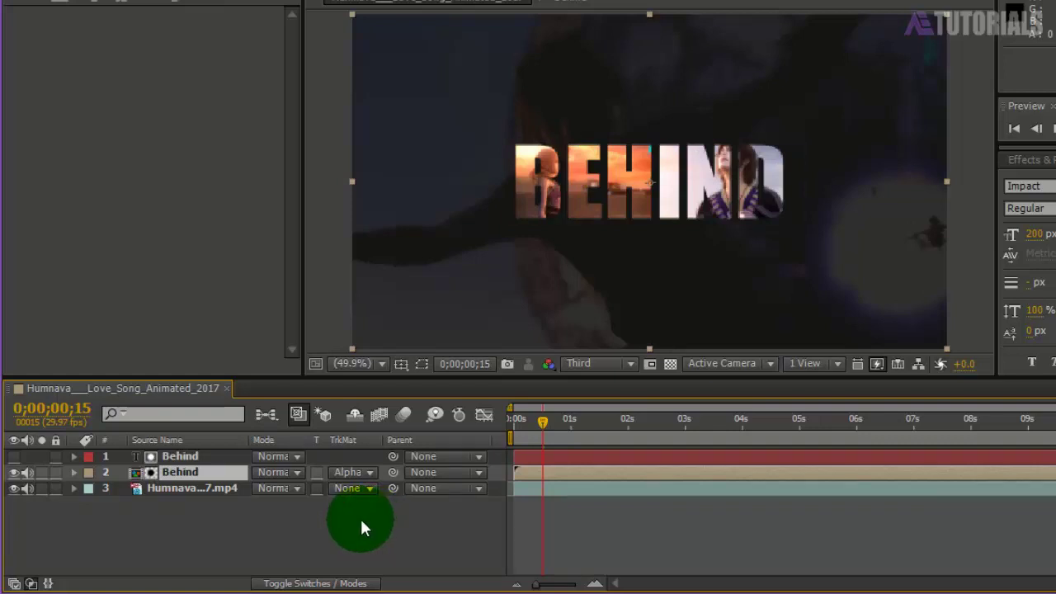
Pre-compose the Behind text layer and its matted Behind composition together as "Text", moving all attributes.
{"action": "left_click", "coordinate": [183, 459]}
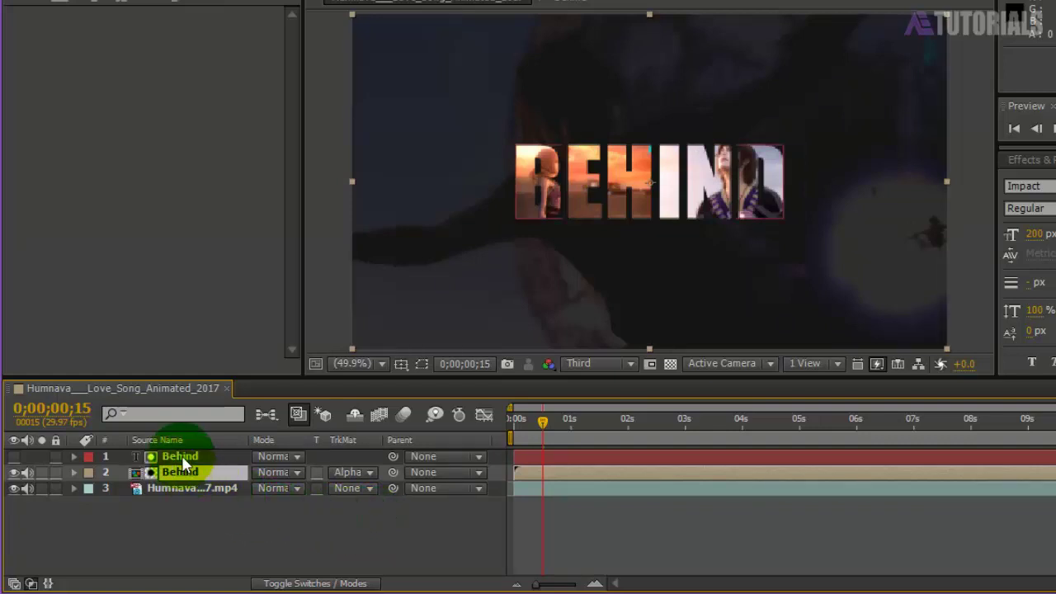
{"action": "left_click", "coordinate": [182, 458], "text": "shift"}
{"action": "right_click", "coordinate": [183, 463]}
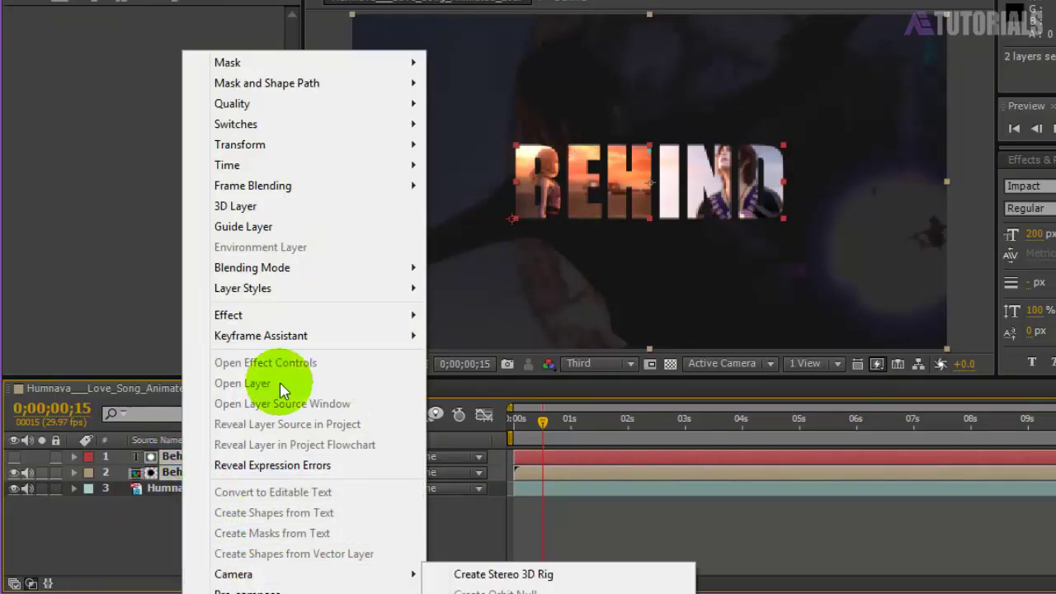
{"action": "left_click", "coordinate": [468, 371]}
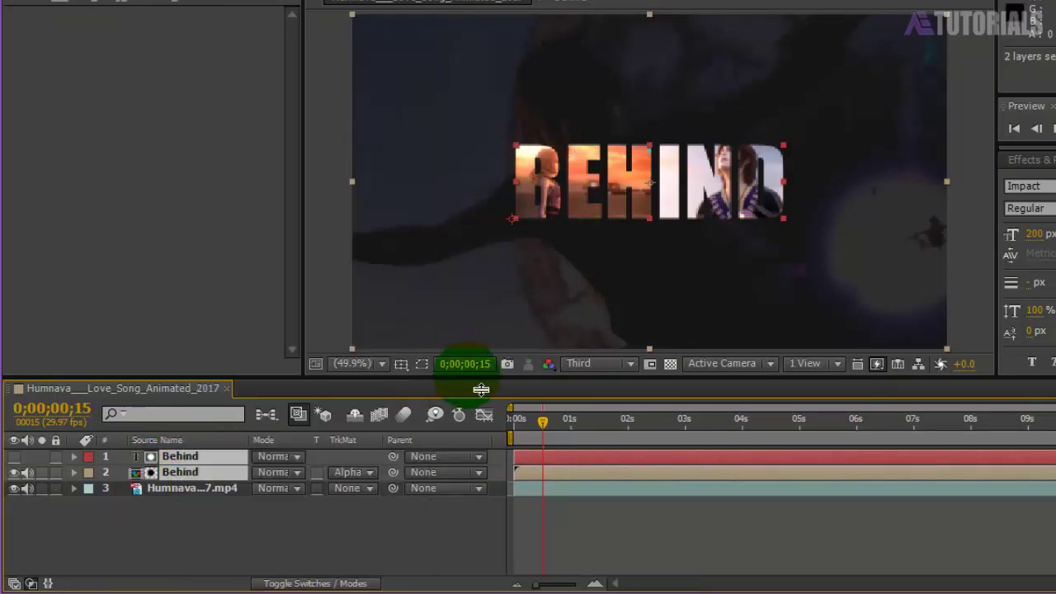
{"action": "left_click_drag", "start_coordinate": [484, 389], "coordinate": [472, 323]}
{"action": "right_click", "coordinate": [211, 405]}
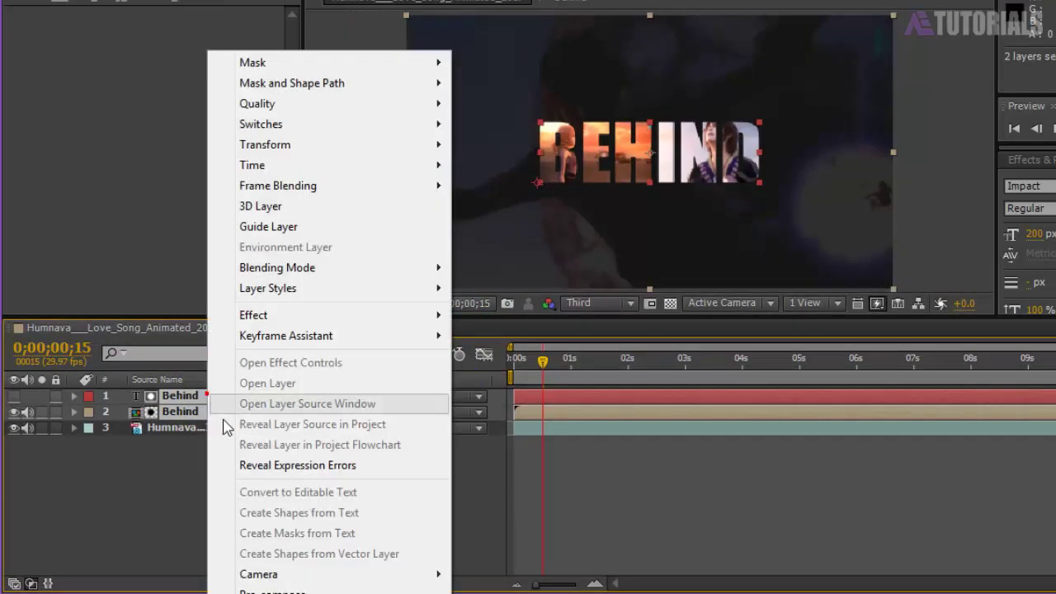
{"action": "left_click", "coordinate": [247, 589]}
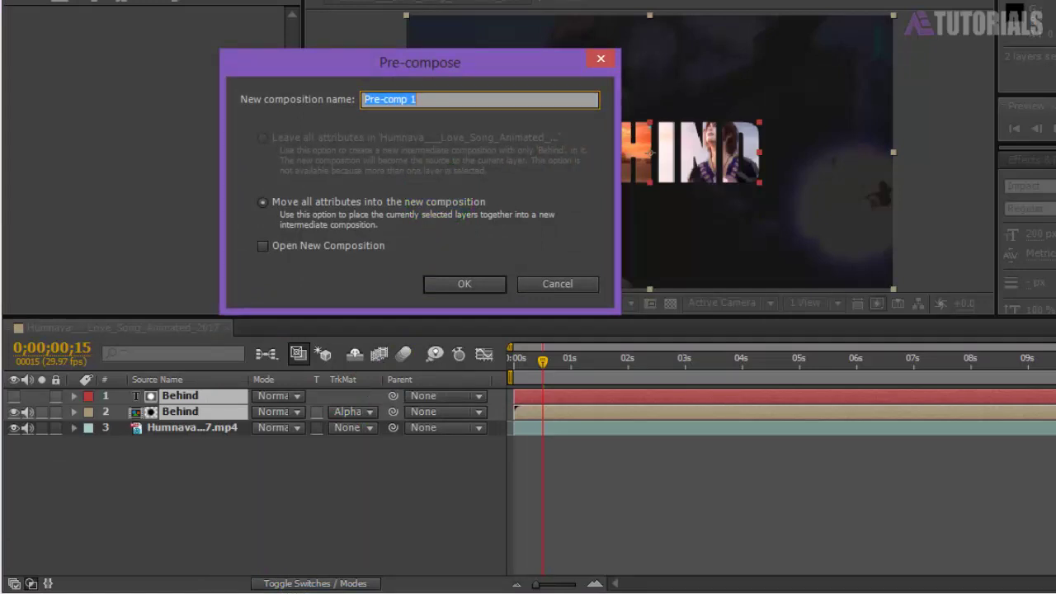
{"action": "type", "text": "Text"}
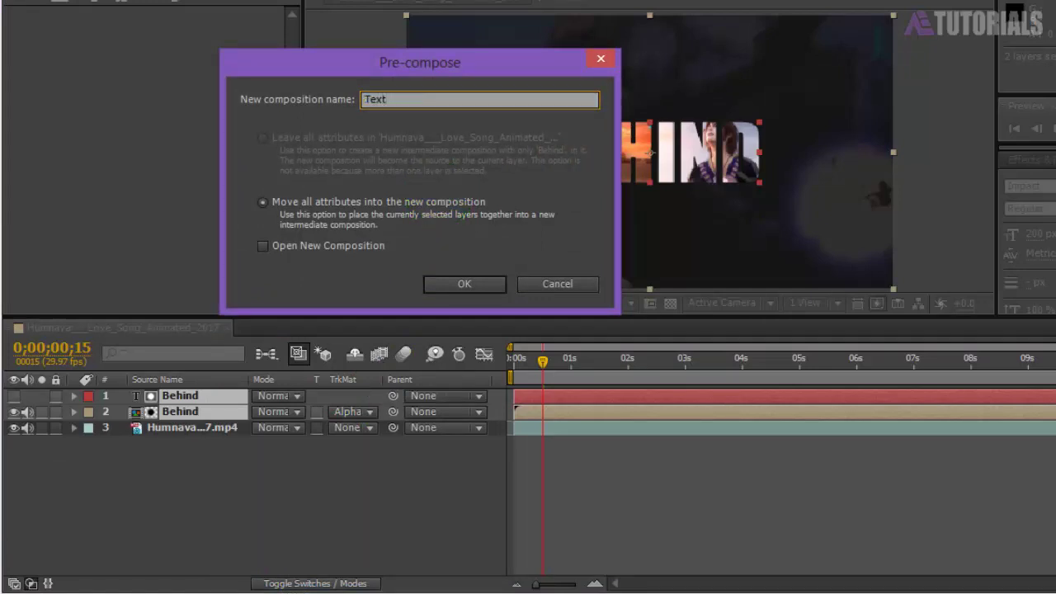
{"action": "key", "text": "Return"}
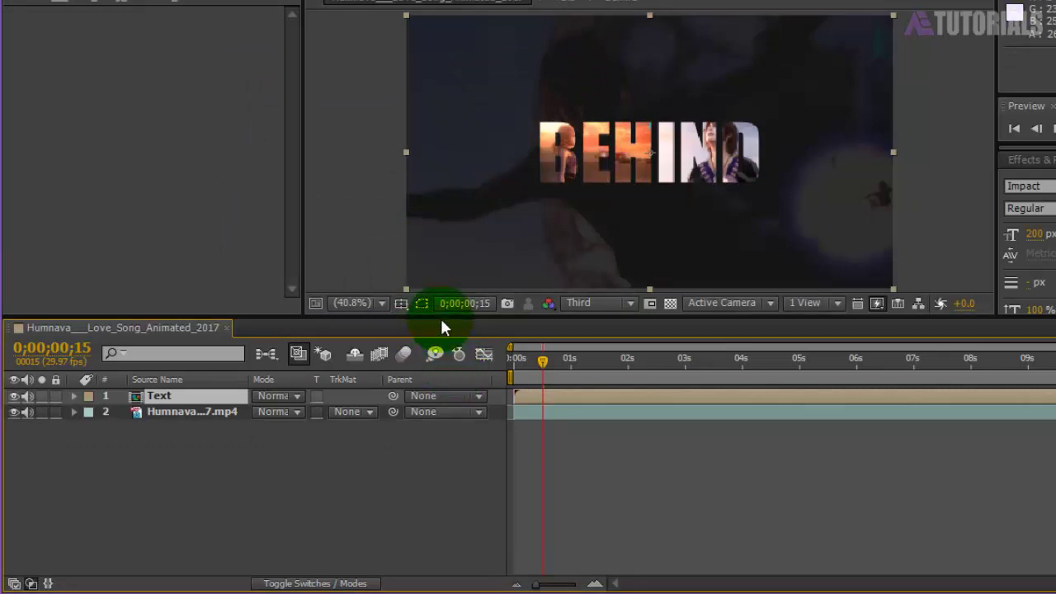
{"action": "left_click_drag", "start_coordinate": [442, 321], "coordinate": [461, 386]}
Add a 100% Scale keyframe to the Text layer at 0;00;01;27.
{"action": "left_click", "coordinate": [203, 451]}
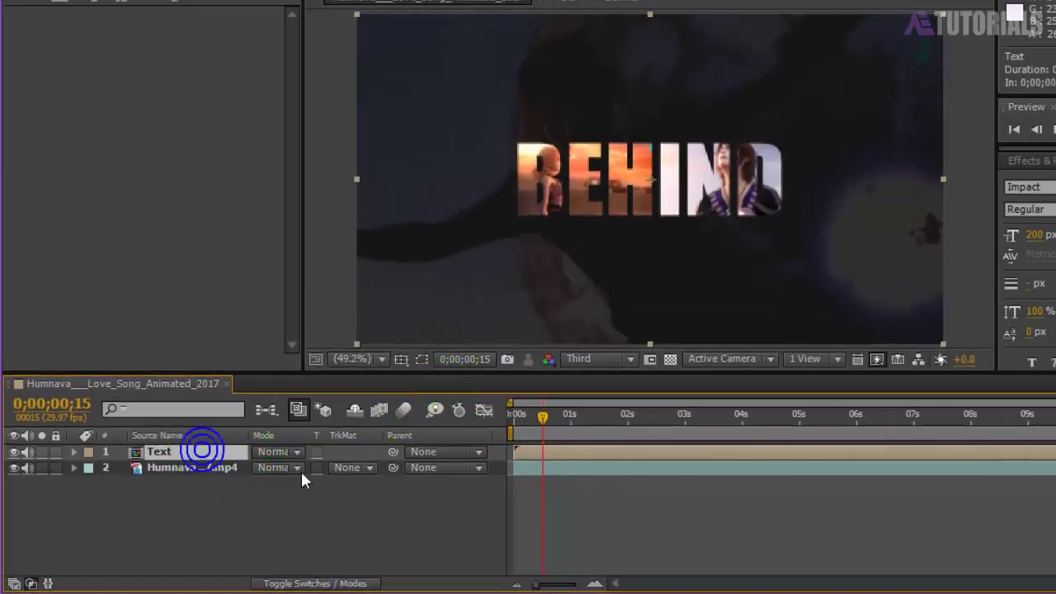
{"action": "left_click", "coordinate": [538, 435]}
{"action": "left_click_drag", "start_coordinate": [604, 422], "coordinate": [625, 421]}
{"action": "left_click", "coordinate": [186, 459]}
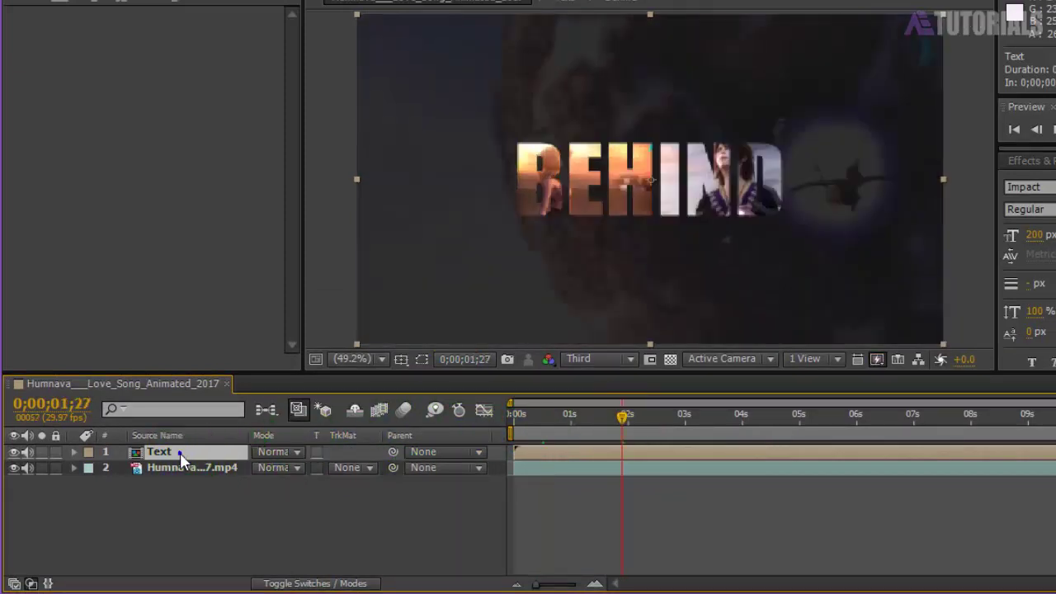
{"action": "key", "text": "s"}
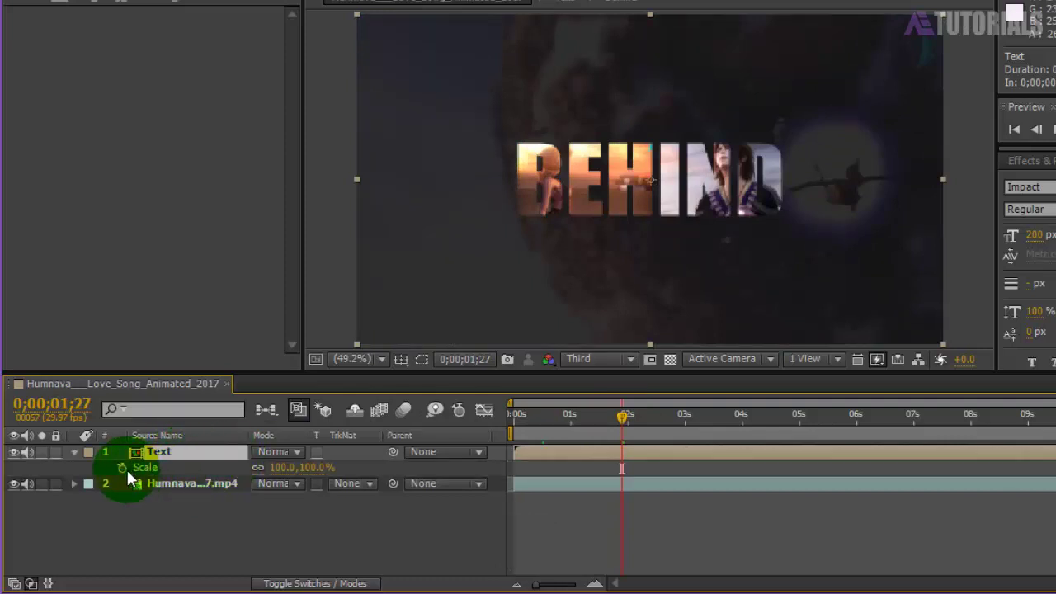
{"action": "left_click", "coordinate": [123, 468]}
Set the Text layer's Scale to 114% at 0;00;00;00 as the starting keyframe, then collapse its properties.
{"action": "left_click_drag", "start_coordinate": [621, 415], "coordinate": [619, 414]}
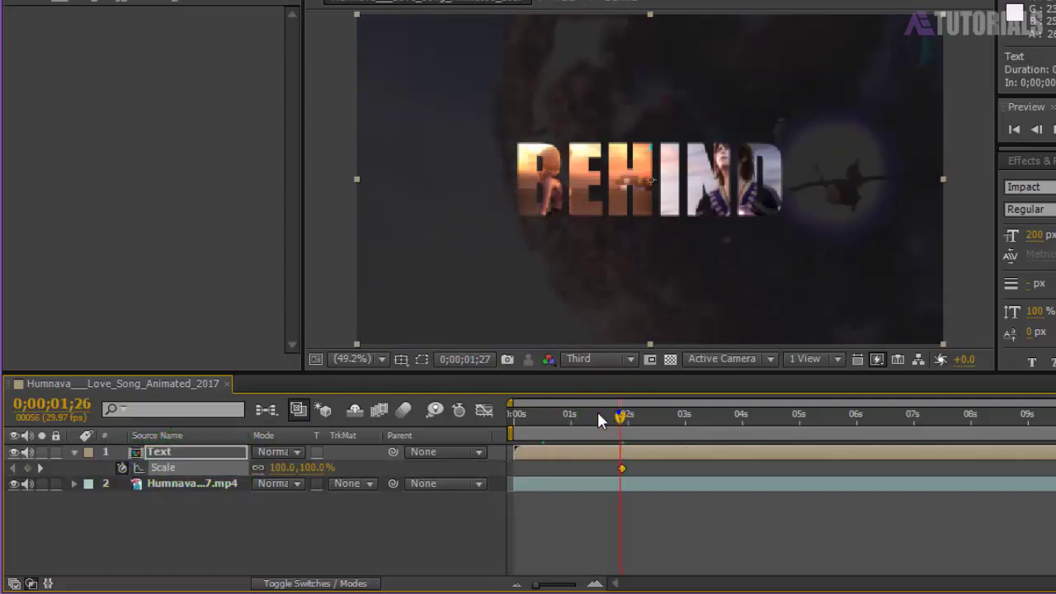
{"action": "left_click_drag", "start_coordinate": [530, 410], "coordinate": [506, 415]}
{"action": "left_click", "coordinate": [315, 469]}
{"action": "left_click_drag", "start_coordinate": [319, 467], "coordinate": [333, 467]}
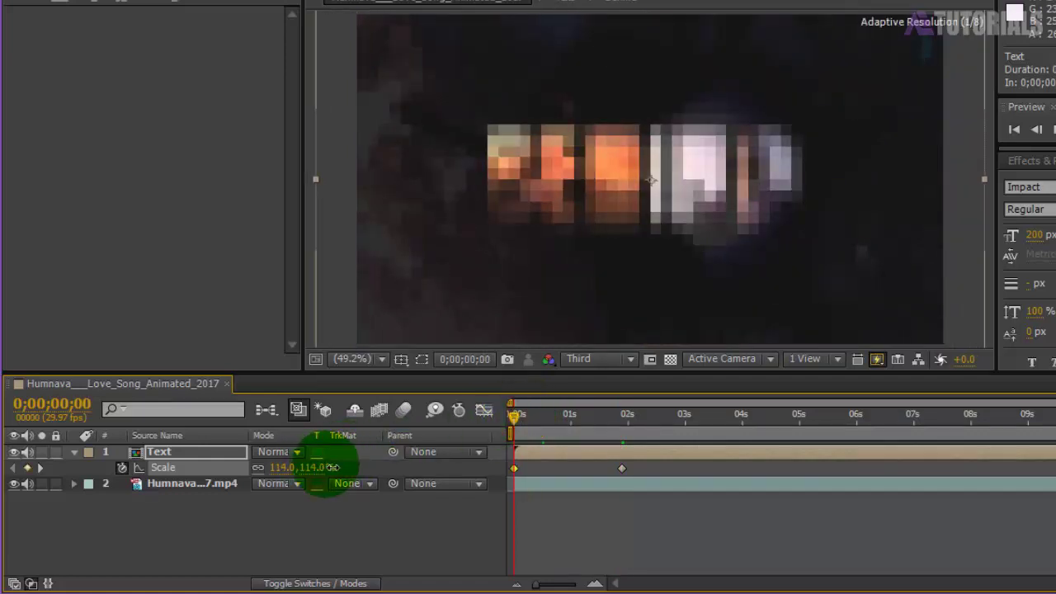
{"action": "left_click", "coordinate": [74, 452]}
Add a 100% Opacity keyframe to the Text layer at 0;00;02;02.
{"action": "left_click", "coordinate": [206, 452]}
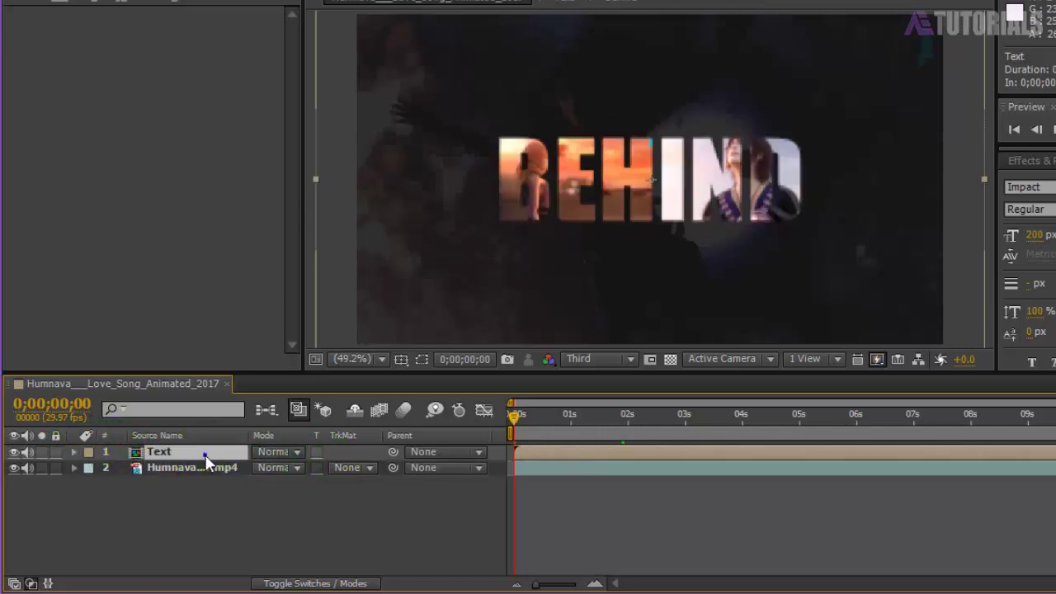
{"action": "left_click", "coordinate": [514, 416]}
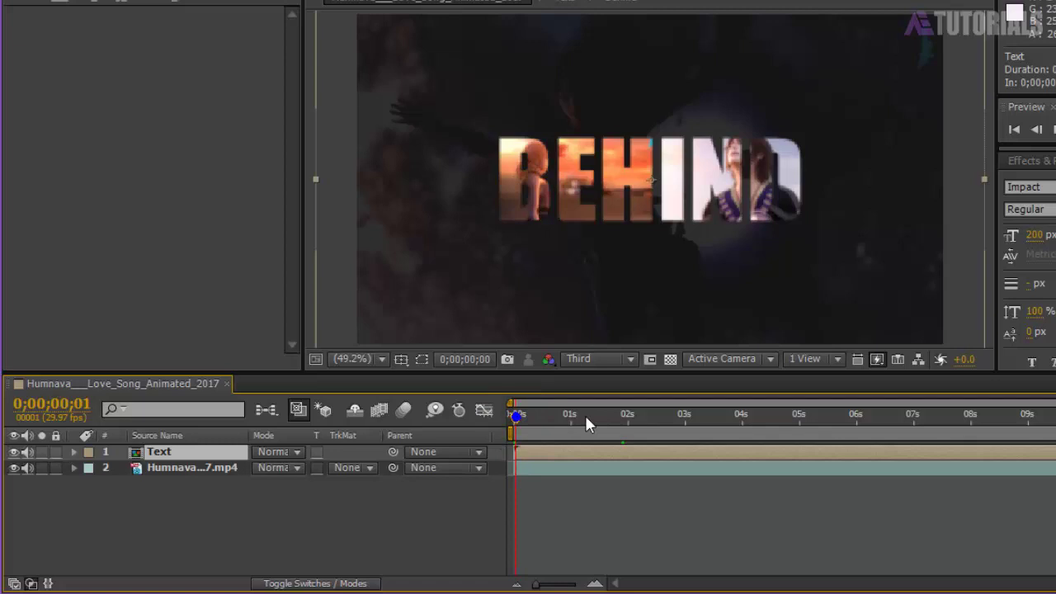
{"action": "left_click", "coordinate": [629, 417]}
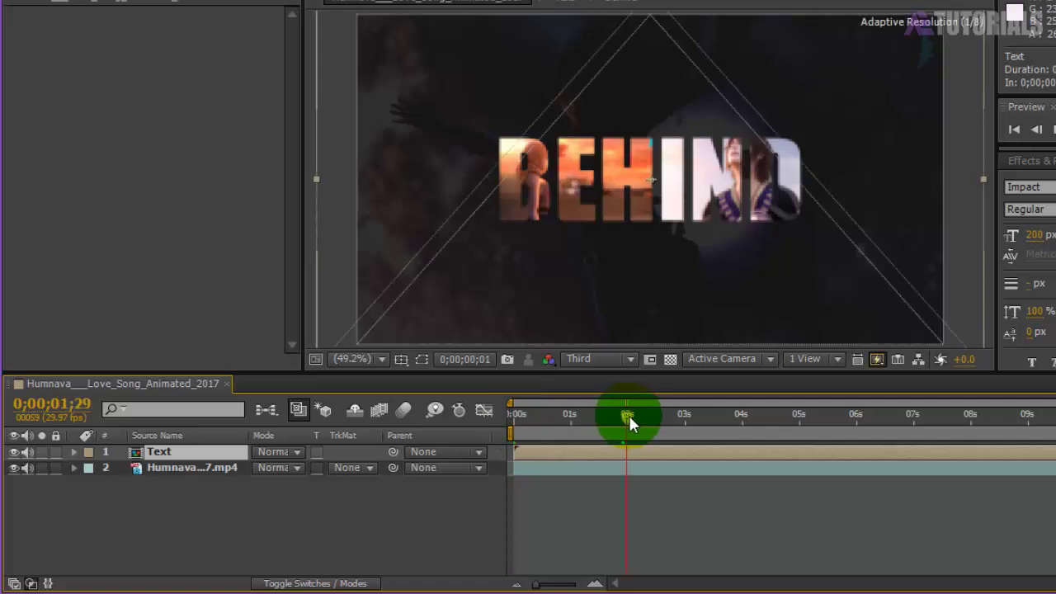
{"action": "left_click_drag", "start_coordinate": [632, 417], "coordinate": [633, 415]}
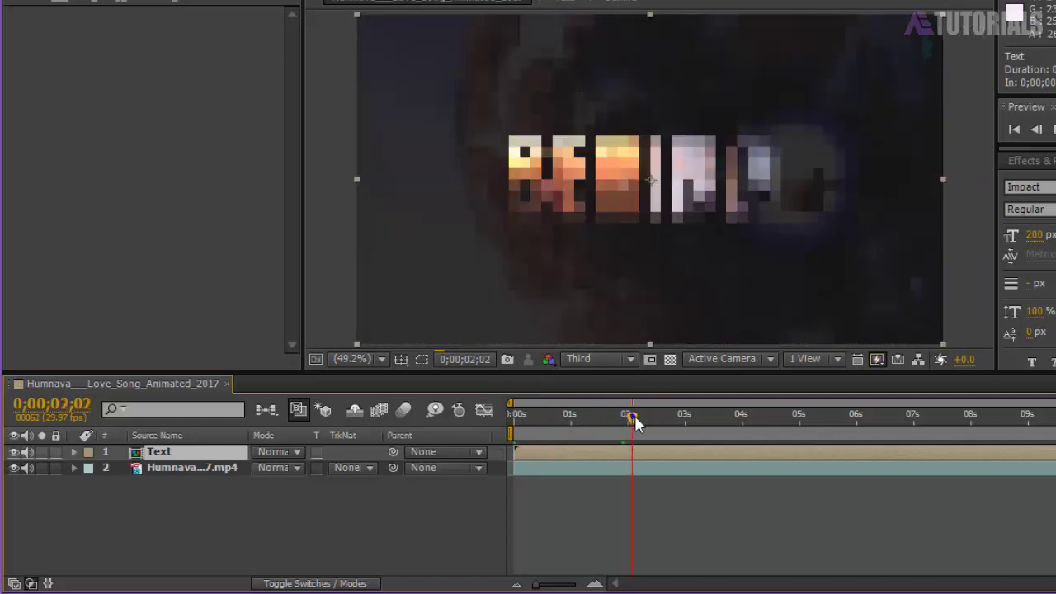
{"action": "key", "text": "t"}
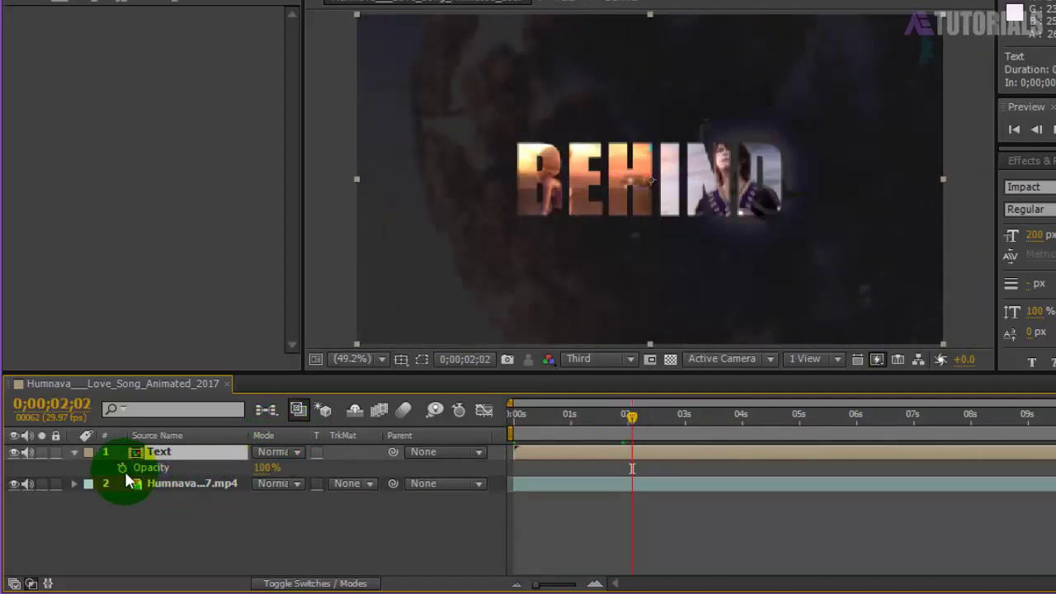
{"action": "left_click", "coordinate": [121, 467]}
Set the Text layer's Opacity to 0% at 0;00;00;00, apply Easy Ease to both opacity keyframes and collapse the layer.
{"action": "left_click_drag", "start_coordinate": [630, 425], "coordinate": [146, 479]}
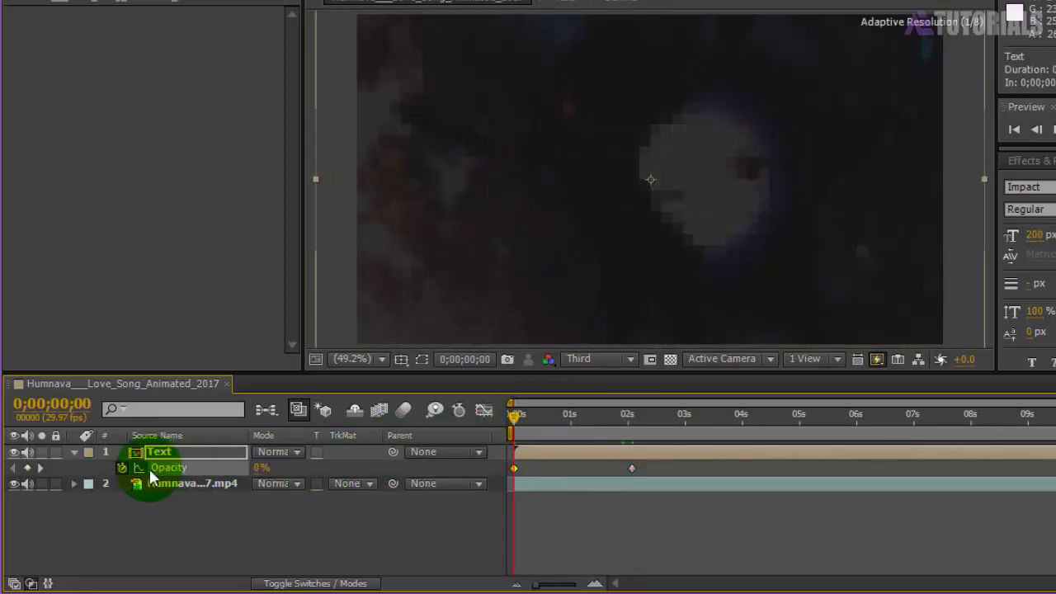
{"action": "left_click", "coordinate": [194, 520]}
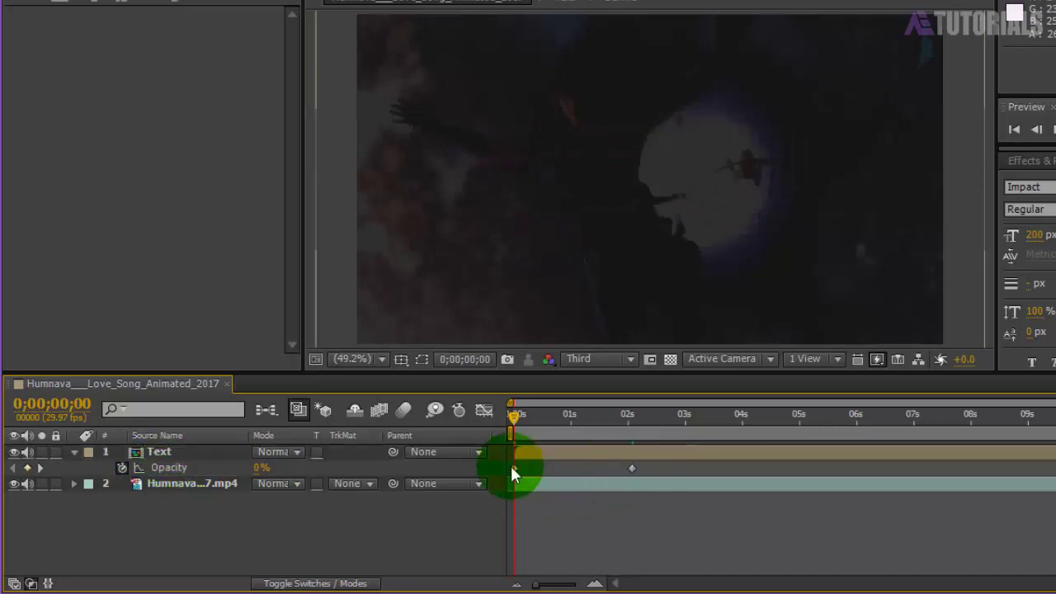
{"action": "left_click_drag", "start_coordinate": [646, 466], "coordinate": [503, 469]}
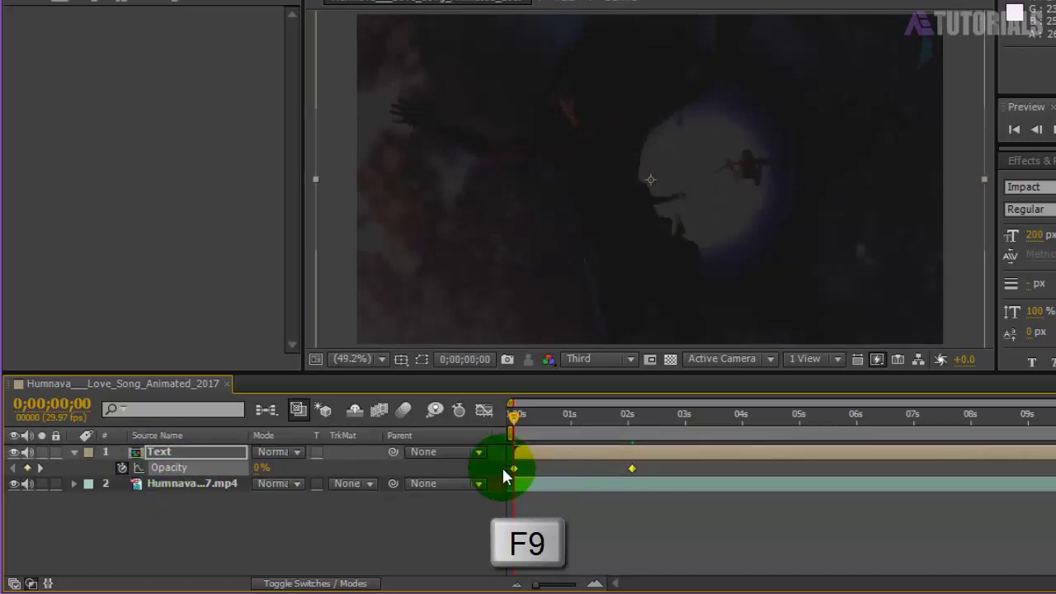
{"action": "left_click", "coordinate": [482, 502]}
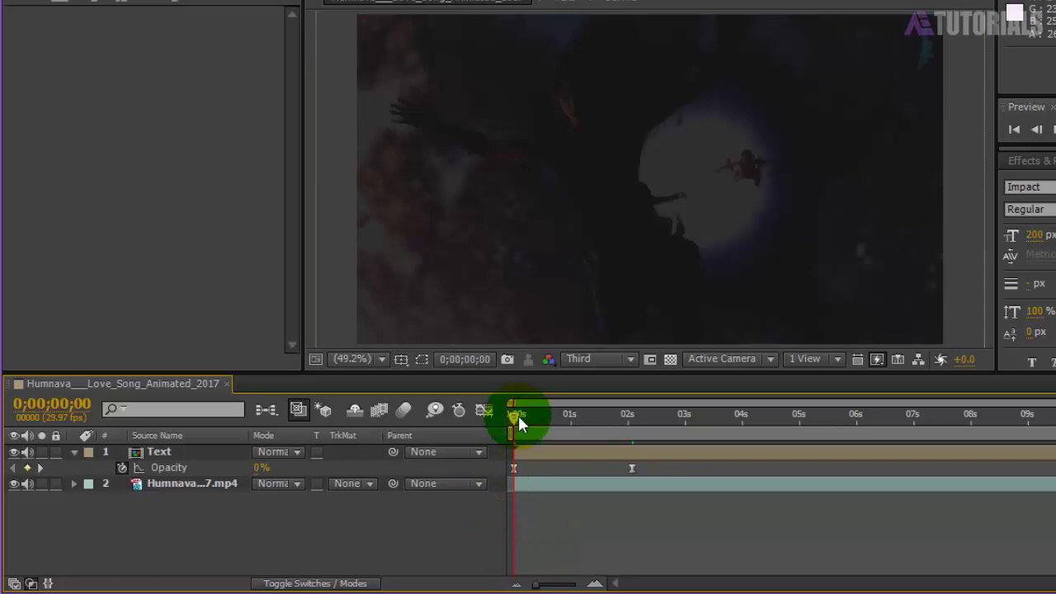
{"action": "left_click", "coordinate": [72, 453]}
Create a new empty text layer above the Text layer and make it start at 0;00;02;09.
{"action": "left_click_drag", "start_coordinate": [507, 415], "coordinate": [647, 435]}
{"action": "right_click", "coordinate": [317, 508]}
{"action": "mouse_move", "coordinate": [566, 519]}
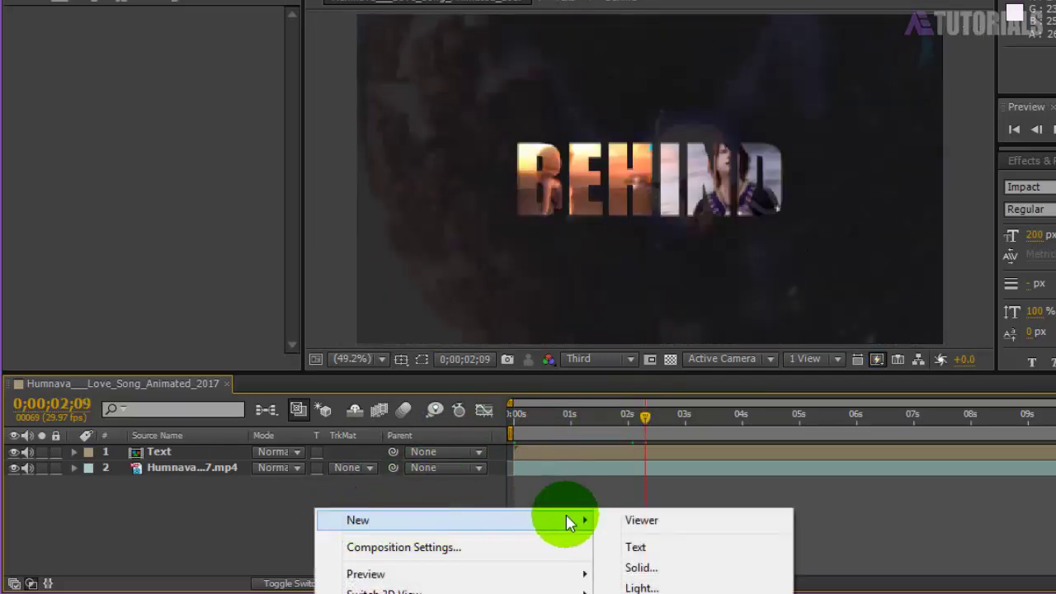
{"action": "left_click", "coordinate": [632, 547]}
{"action": "left_click_drag", "start_coordinate": [519, 452], "coordinate": [649, 468]}
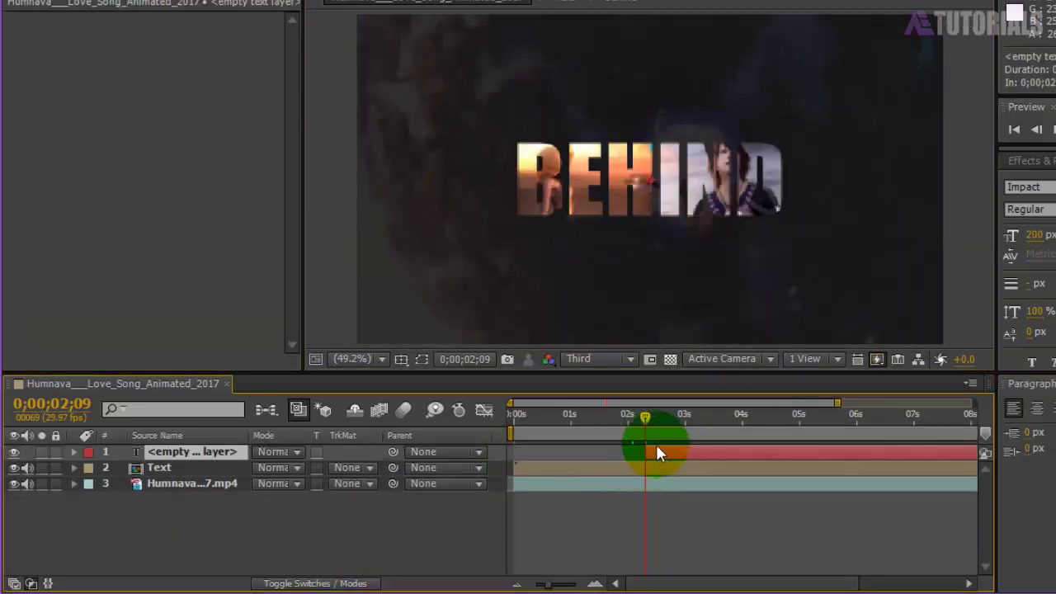
Set the empty text layer's font size to 40 px and enter the text "alpha matte".
{"action": "double_click", "coordinate": [205, 451]}
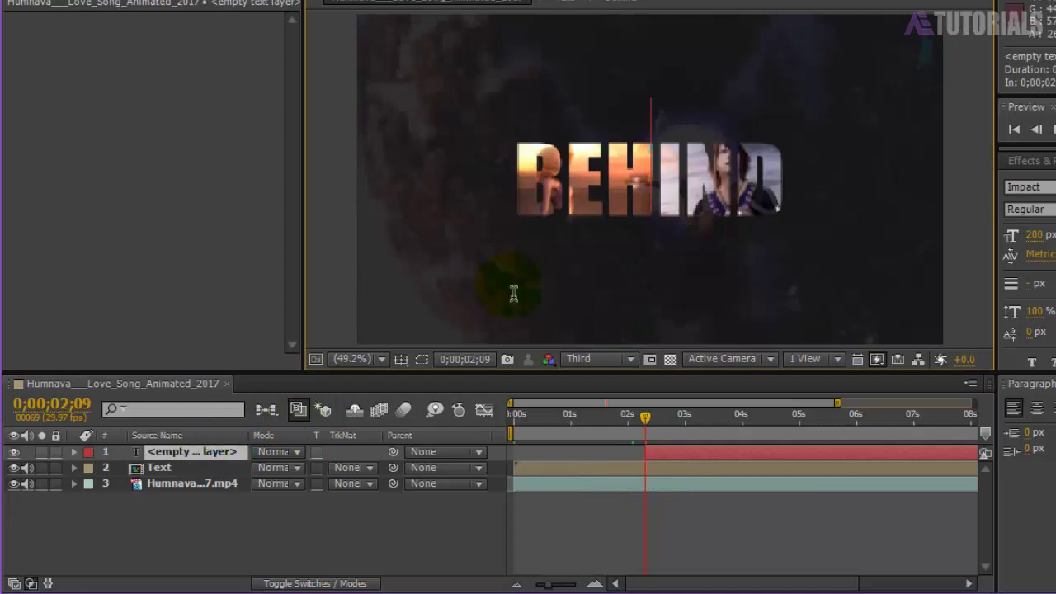
{"action": "left_click", "coordinate": [1036, 235]}
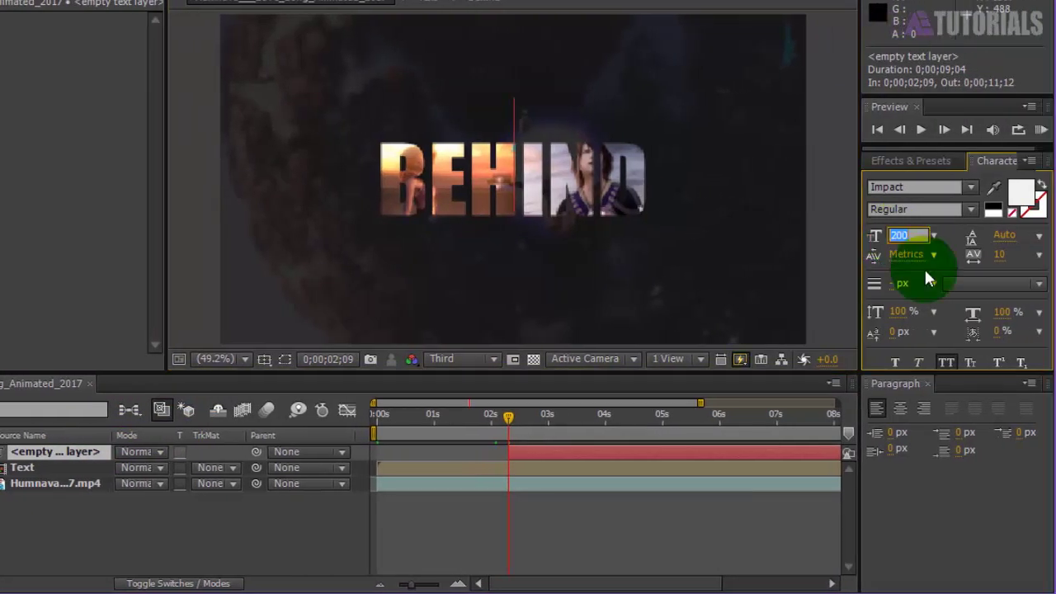
{"action": "type", "text": "40"}
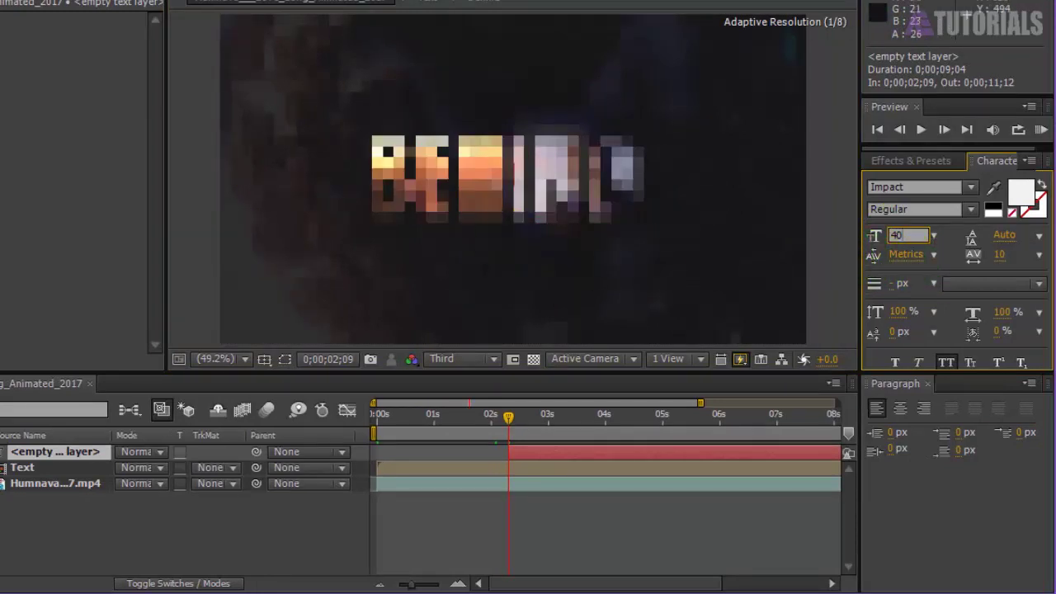
{"action": "type", "text": "A"}
{"action": "type", "text": "g"}
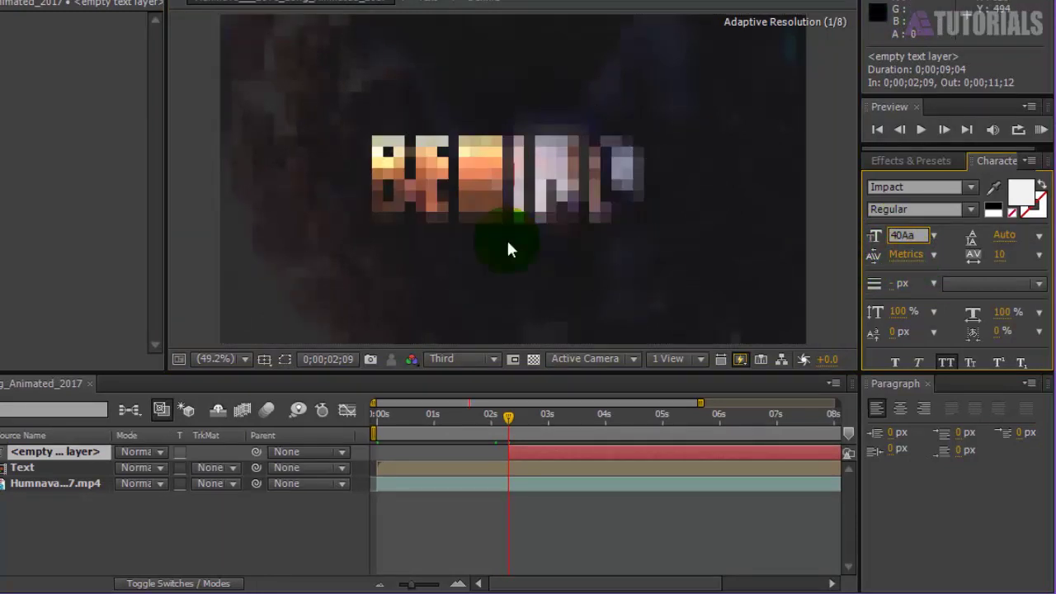
{"action": "left_click", "coordinate": [116, 521]}
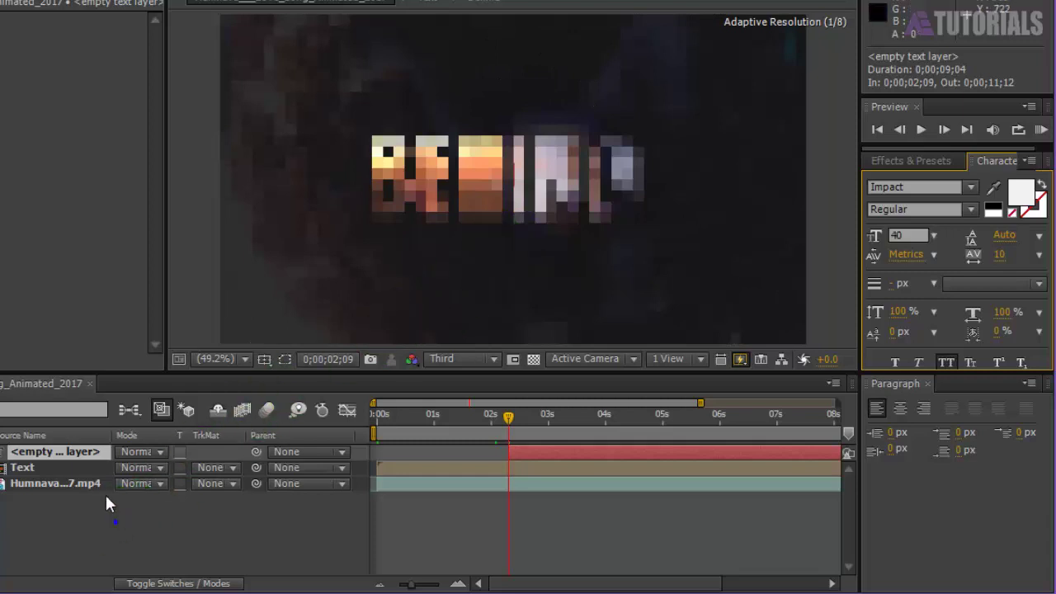
{"action": "left_click", "coordinate": [58, 451]}
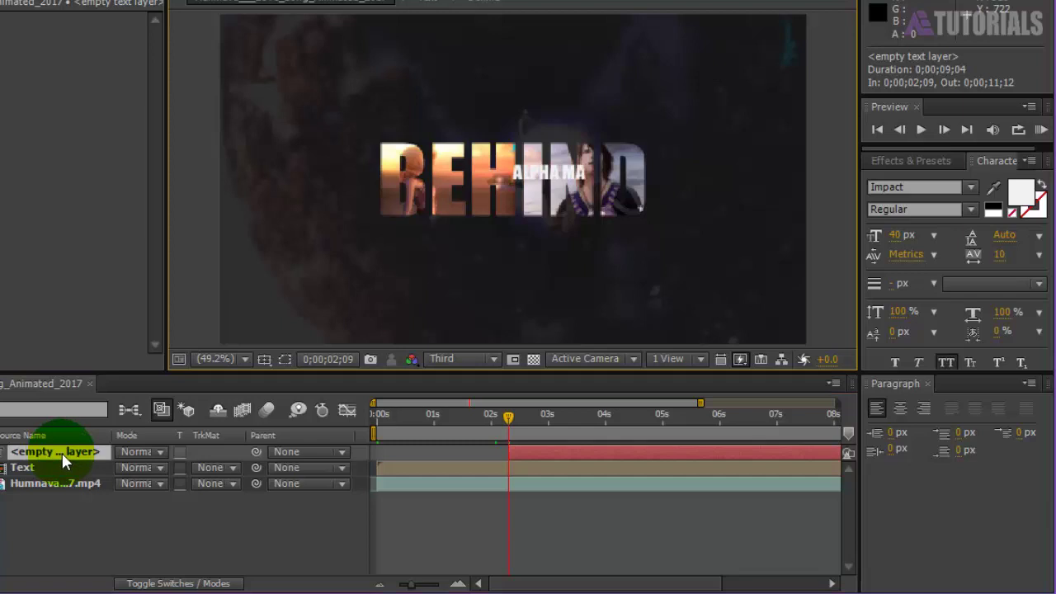
{"action": "type", "text": "alpha matte"}
{"action": "left_click", "coordinate": [81, 511]}
{"action": "left_click", "coordinate": [51, 451]}
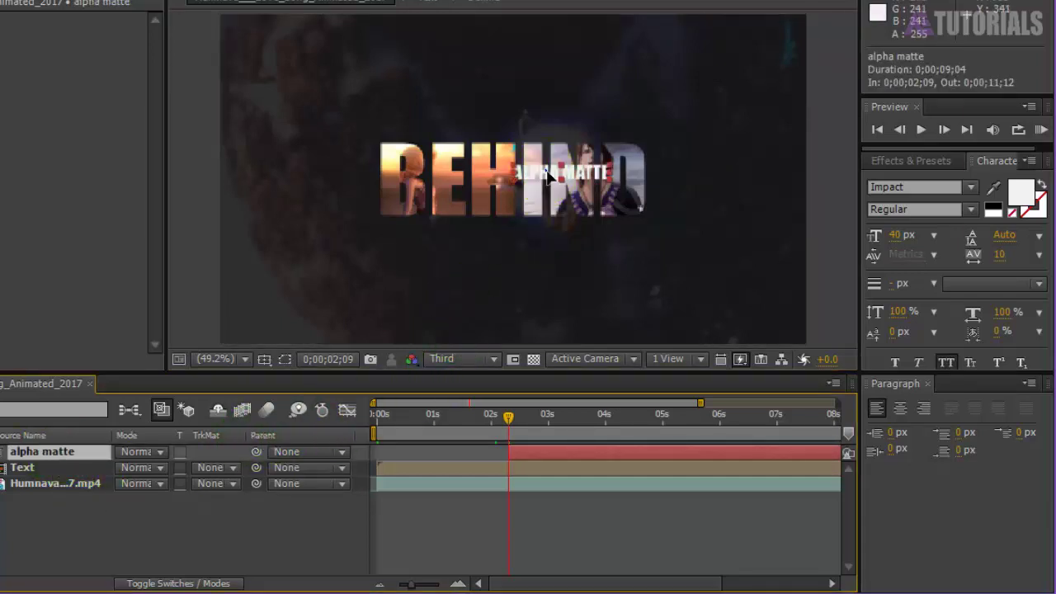
Move the alpha matte text just below BEHIND and change its font to Gadugi.
{"action": "left_click_drag", "start_coordinate": [534, 186], "coordinate": [496, 236]}
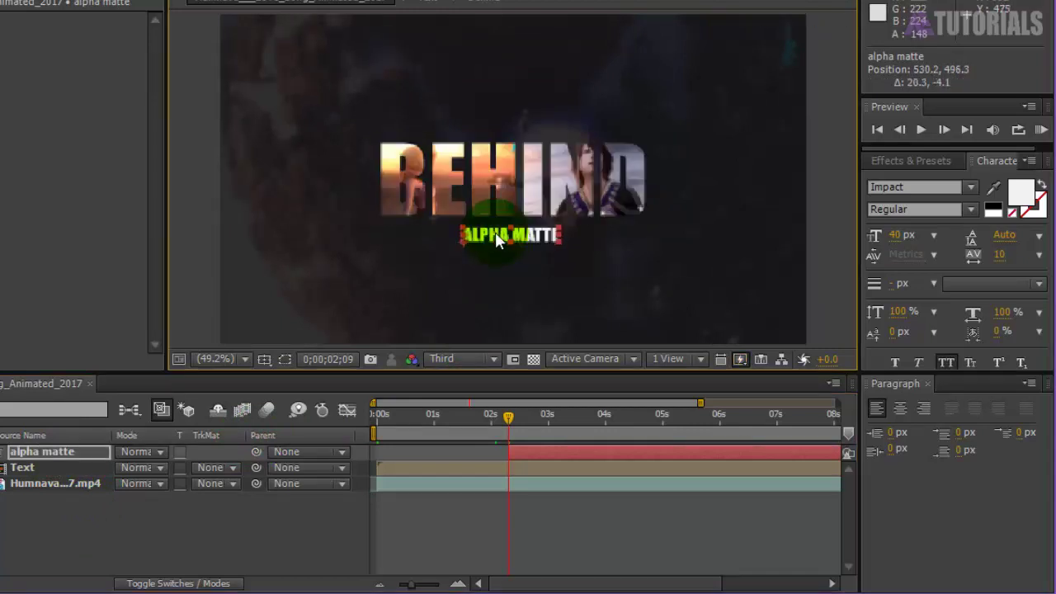
{"action": "left_click", "coordinate": [967, 187]}
{"action": "scroll", "coordinate": [917, 216], "scroll_direction": "up", "scroll_amount": 1}
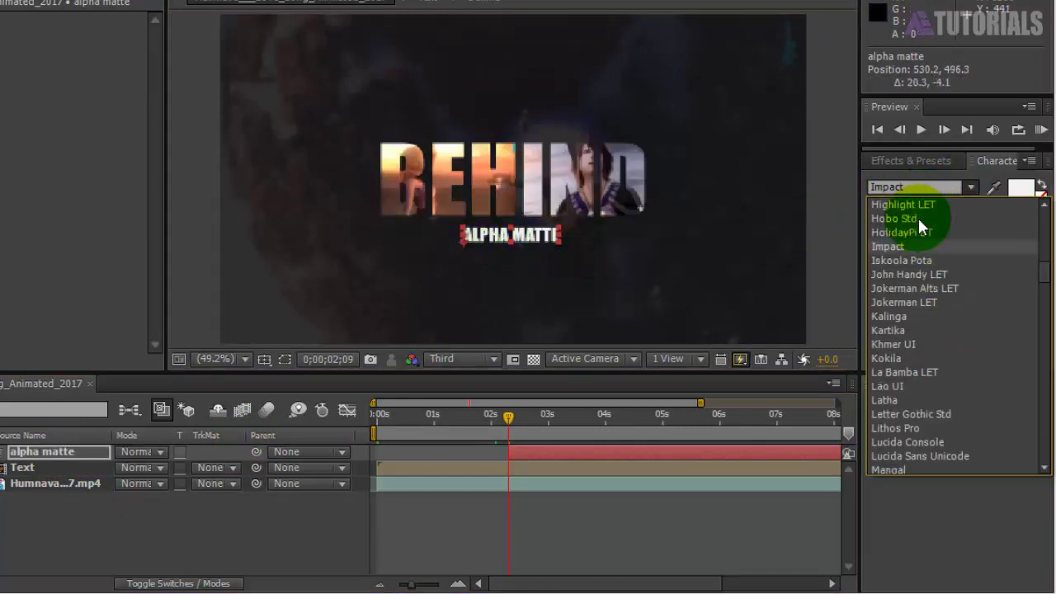
{"action": "scroll", "coordinate": [918, 216], "scroll_direction": "up", "scroll_amount": 3}
{"action": "left_click", "coordinate": [918, 216]}
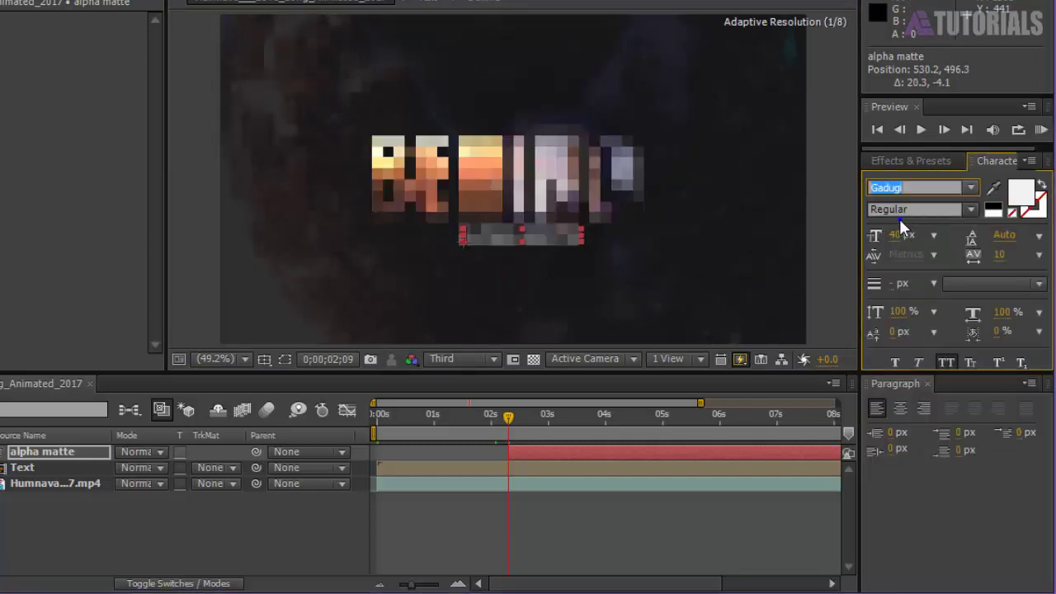
{"action": "left_click", "coordinate": [901, 219]}
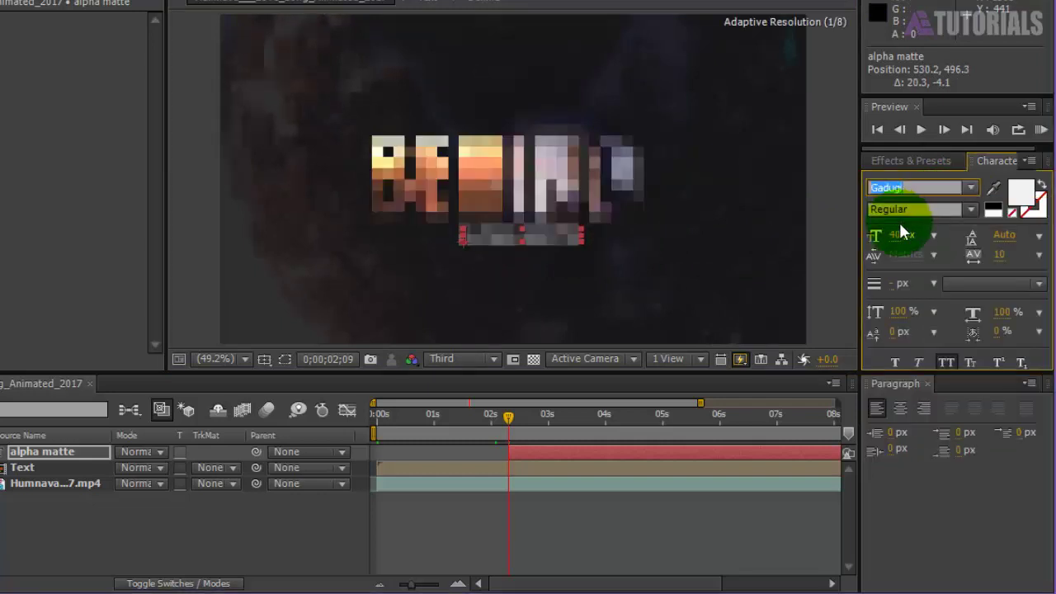
{"action": "left_click", "coordinate": [702, 272]}
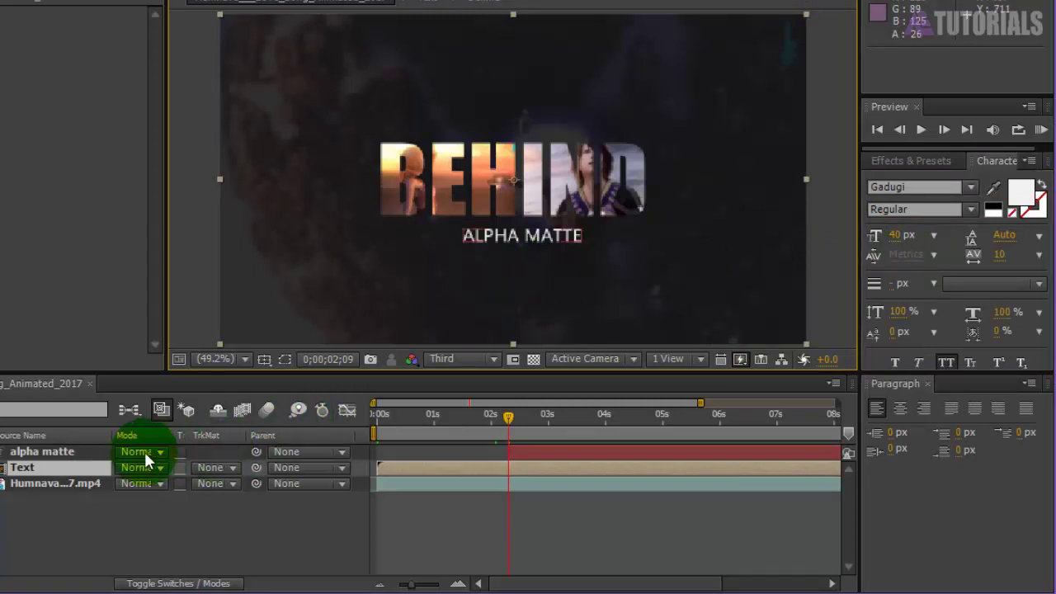
Set the alpha matte text's tracking to 400.
{"action": "left_click", "coordinate": [78, 451]}
{"action": "left_click", "coordinate": [938, 241]}
{"action": "left_click", "coordinate": [1006, 256]}
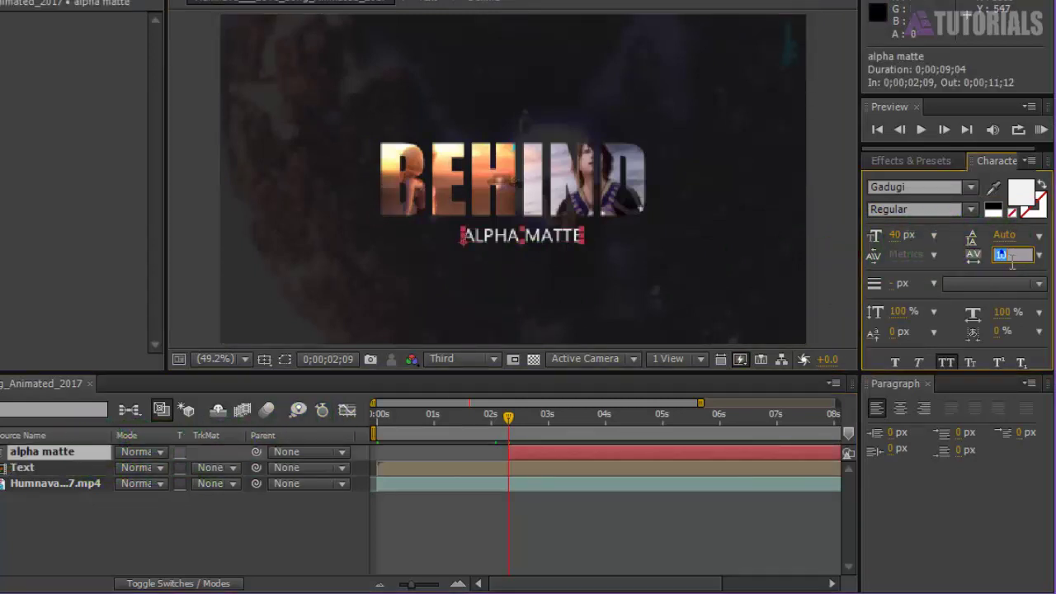
{"action": "type", "text": "4"}
{"action": "key", "text": "Return"}
{"action": "type", "text": "00"}
{"action": "left_click", "coordinate": [1014, 288]}
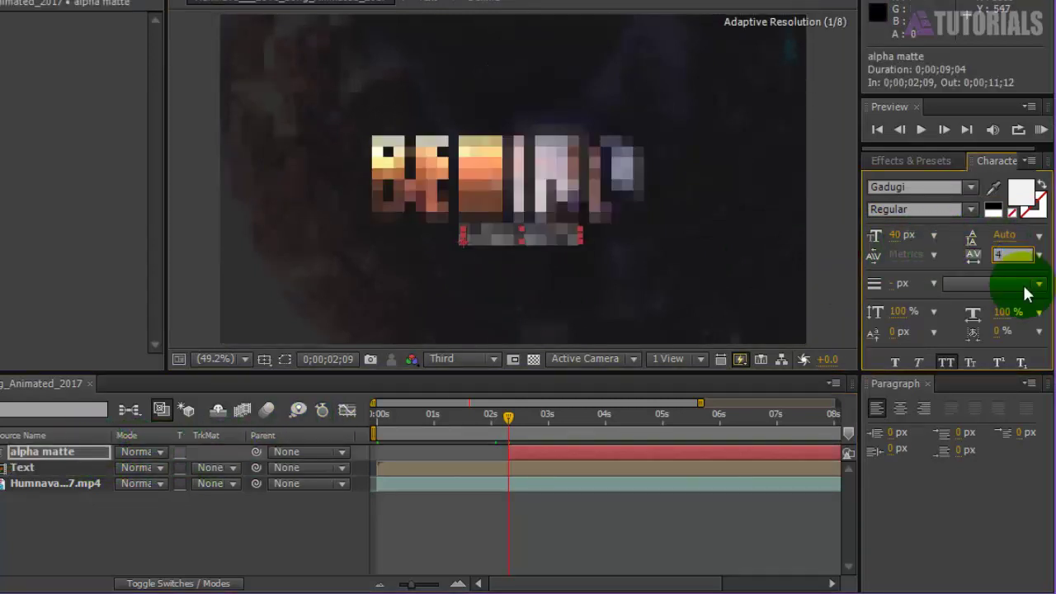
{"action": "left_click", "coordinate": [1019, 288]}
{"action": "left_click", "coordinate": [784, 357]}
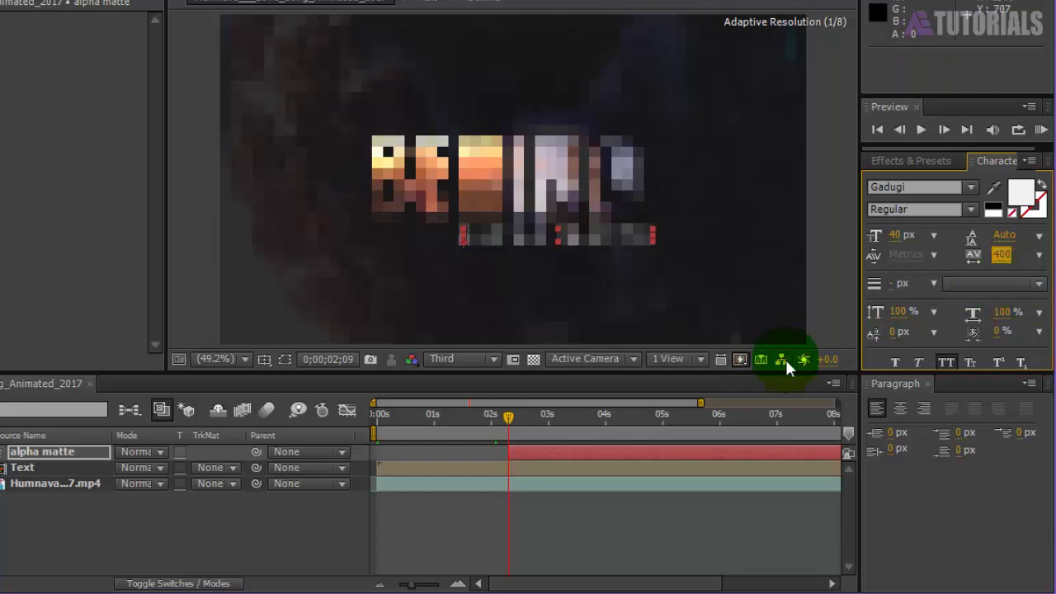
{"action": "left_click", "coordinate": [256, 523]}
{"action": "left_click", "coordinate": [331, 403]}
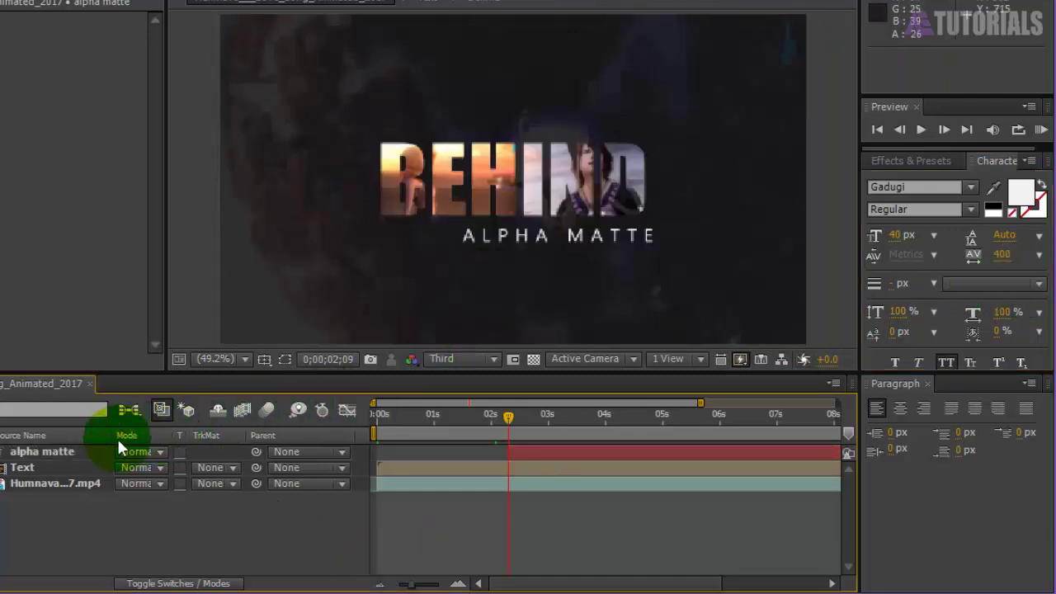
Nudge the alpha matte text left and slightly up to position 430.2, 490.3, centering it beneath BEHIND.
{"action": "left_click", "coordinate": [59, 454]}
{"action": "key", "text": "Left"}
{"action": "key", "text": "Left"}
{"action": "key", "text": "Left"}
{"action": "key", "text": "Left"}
{"action": "key", "text": "Left"}
{"action": "key", "text": "Left"}
{"action": "key", "text": "Left"}
{"action": "key", "text": "Left"}
{"action": "key", "text": "Left"}
{"action": "key", "text": "Left"}
{"action": "key", "text": "Left"}
{"action": "key", "text": "Left"}
{"action": "key", "text": "Left"}
{"action": "key", "text": "Left"}
{"action": "key", "text": "Left"}
{"action": "key", "text": "Left"}
{"action": "key", "text": "Left"}
{"action": "key", "text": "Left"}
{"action": "key", "text": "Left"}
{"action": "key", "text": "Left"}
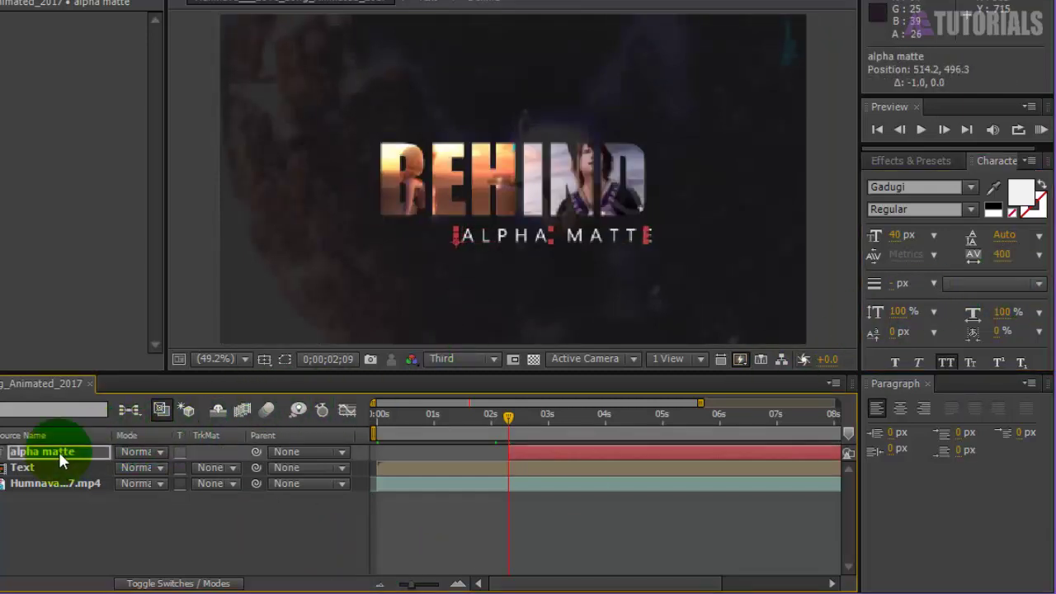
{"action": "key", "text": "Left"}
{"action": "key", "text": "Left"}
{"action": "key", "text": "Left"}
{"action": "key", "text": "Left"}
{"action": "key", "text": "Left"}
{"action": "key", "text": "Left"}
{"action": "key", "text": "Left"}
{"action": "key", "text": "Left"}
{"action": "key", "text": "Left"}
{"action": "key", "text": "Left"}
{"action": "key", "text": "Left"}
{"action": "key", "text": "Left"}
{"action": "key", "text": "Left"}
{"action": "key", "text": "Left"}
{"action": "key", "text": "Left"}
{"action": "key", "text": "Left"}
{"action": "key", "text": "Left"}
{"action": "key", "text": "Left"}
{"action": "key", "text": "Left"}
{"action": "key", "text": "Left"}
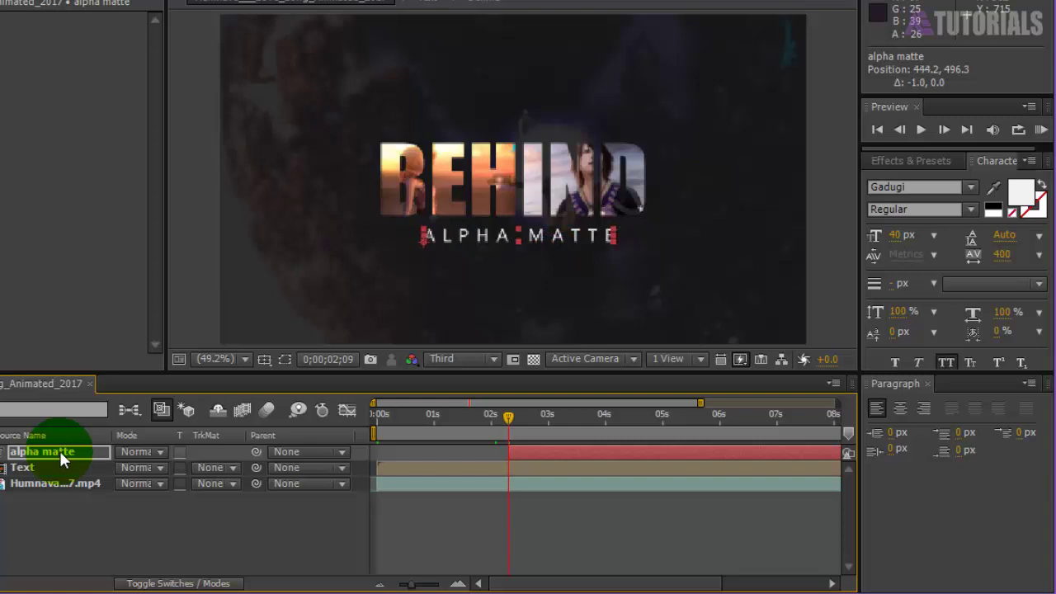
{"action": "key", "text": "Left"}
{"action": "key", "text": "Left"}
{"action": "key", "text": "Left"}
{"action": "key", "text": "Left"}
{"action": "key", "text": "Left"}
{"action": "key", "text": "Left"}
{"action": "key", "text": "Left"}
{"action": "key", "text": "Left"}
{"action": "key", "text": "Left"}
{"action": "key", "text": "Left"}
{"action": "key", "text": "Left"}
{"action": "key", "text": "Left"}
{"action": "key", "text": "Left"}
{"action": "key", "text": "Left"}
{"action": "key", "text": "Left"}
{"action": "key", "text": "Right"}
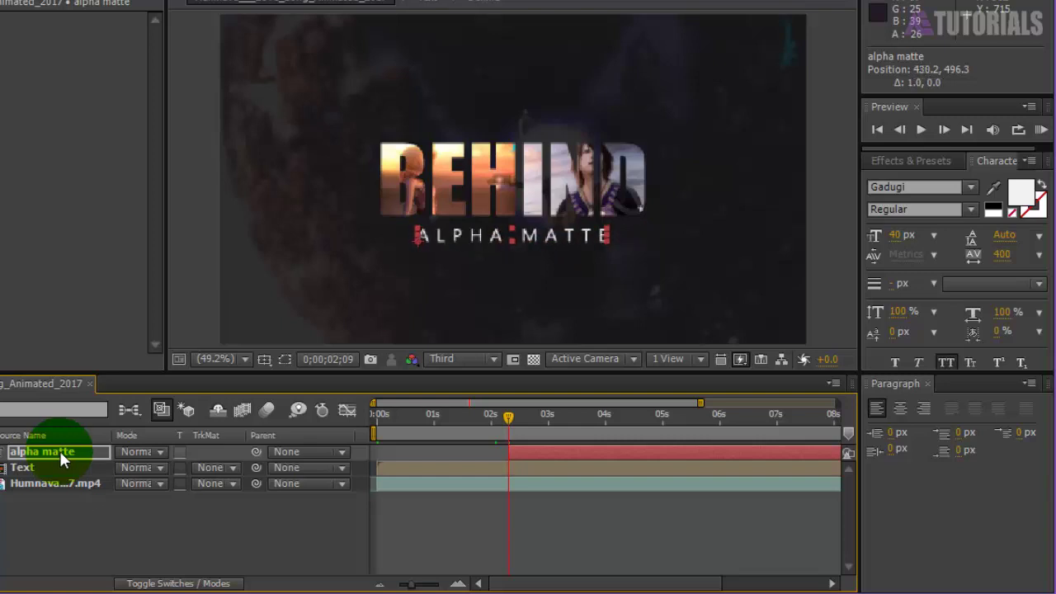
{"action": "key", "text": "Up"}
{"action": "key", "text": "Up"}
{"action": "key", "text": "Up"}
{"action": "key", "text": "Up"}
{"action": "key", "text": "Up"}
{"action": "key", "text": "Up"}
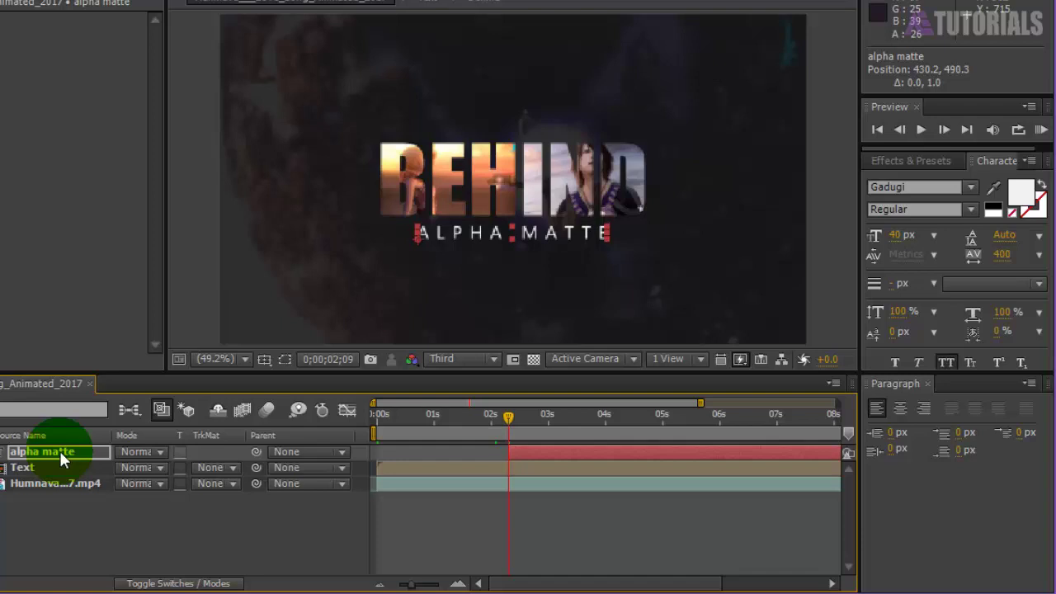
{"action": "key", "text": "Up"}
{"action": "key", "text": "Down"}
Apply the Large Scale preset from the Text Scale animation presets to the alpha matte layer at 0;00;02;09.
{"action": "left_click", "coordinate": [65, 452]}
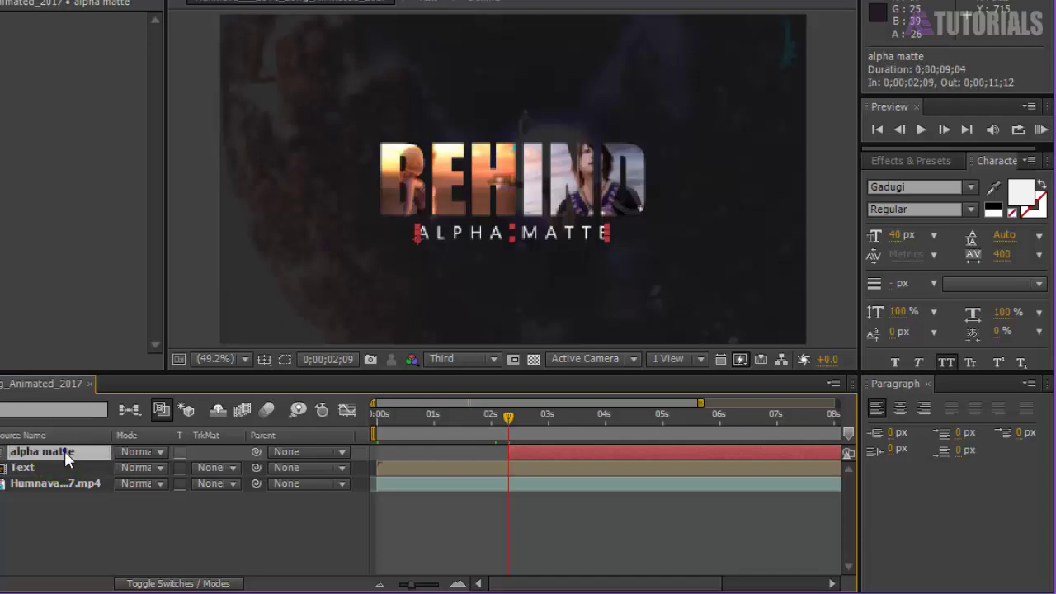
{"action": "left_click", "coordinate": [911, 161]}
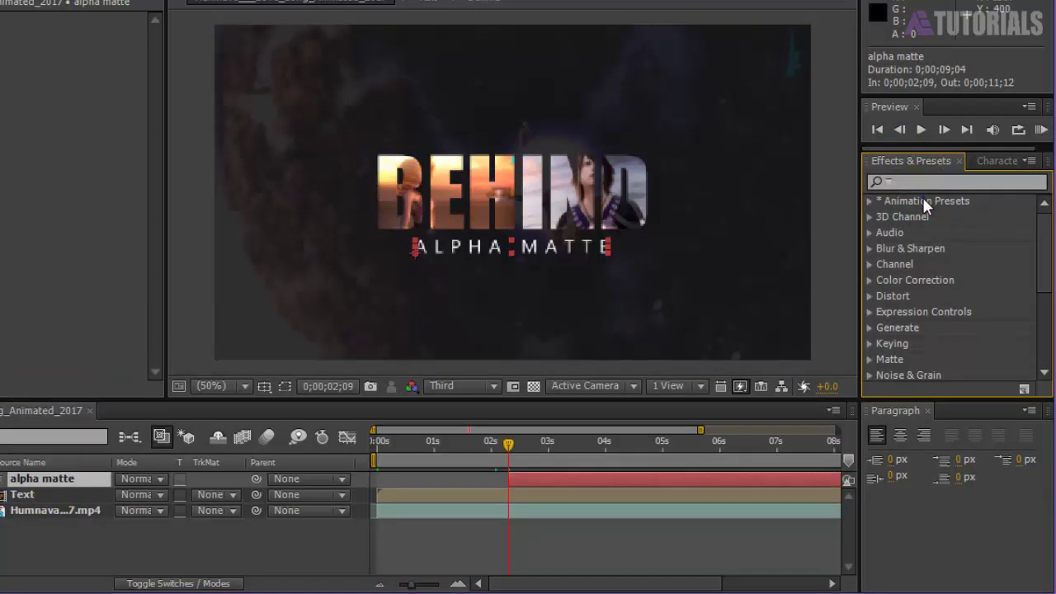
{"action": "left_click", "coordinate": [869, 200]}
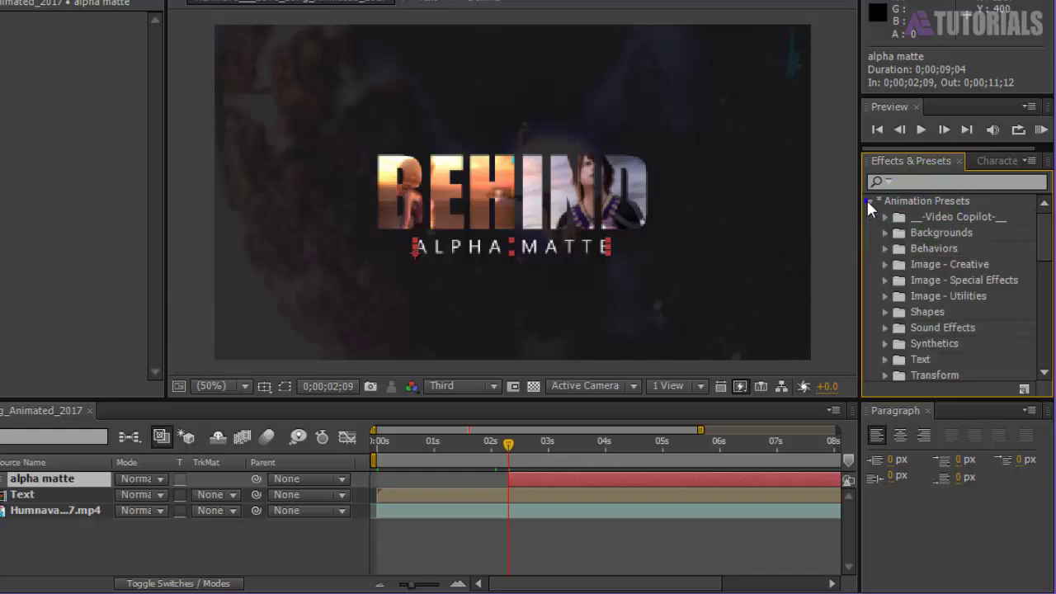
{"action": "left_click", "coordinate": [885, 359]}
{"action": "scroll", "coordinate": [941, 240], "scroll_direction": "down", "scroll_amount": 5}
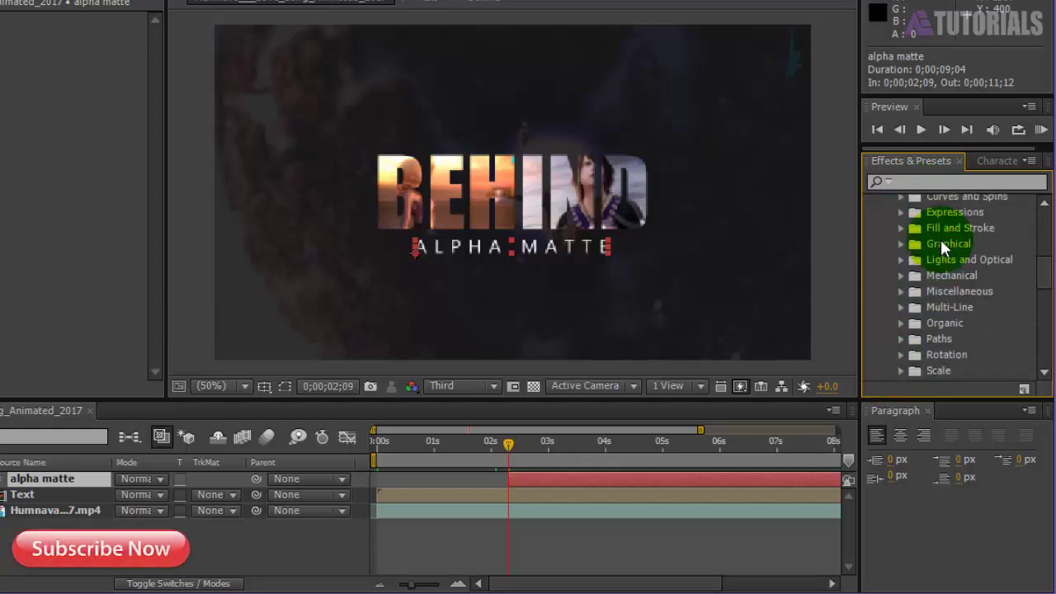
{"action": "scroll", "coordinate": [940, 239], "scroll_direction": "down", "scroll_amount": 2}
{"action": "scroll", "coordinate": [941, 240], "scroll_direction": "up", "scroll_amount": 4}
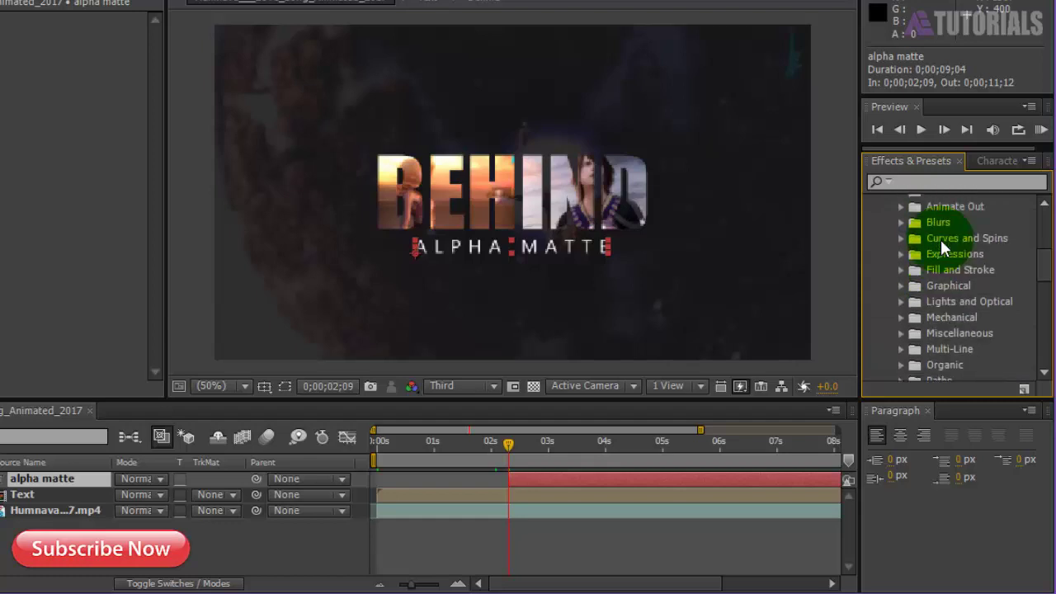
{"action": "scroll", "coordinate": [941, 239], "scroll_direction": "down", "scroll_amount": 4}
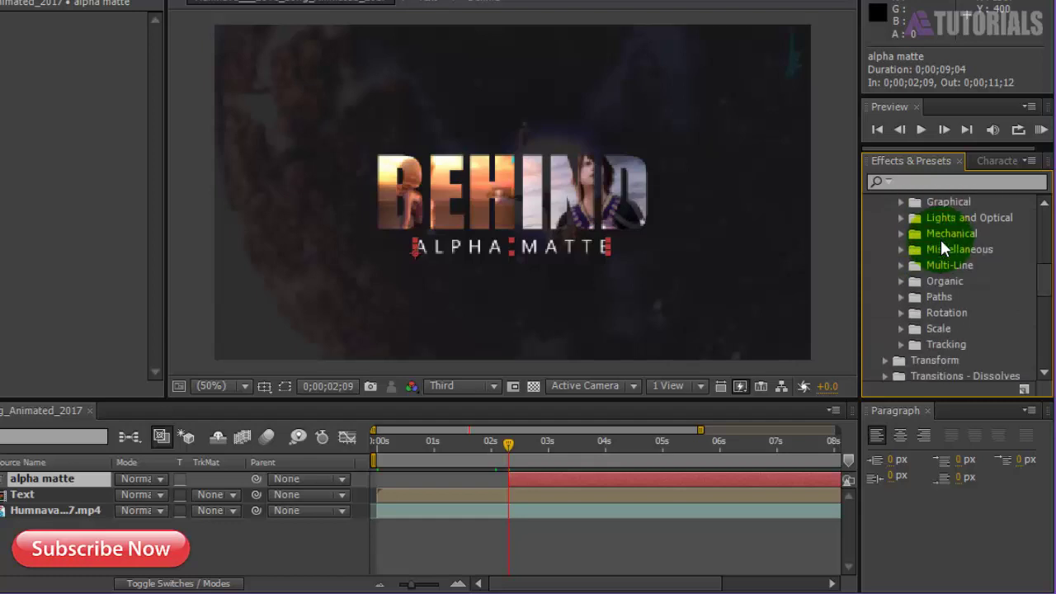
{"action": "left_click", "coordinate": [901, 328]}
{"action": "left_click", "coordinate": [942, 299]}
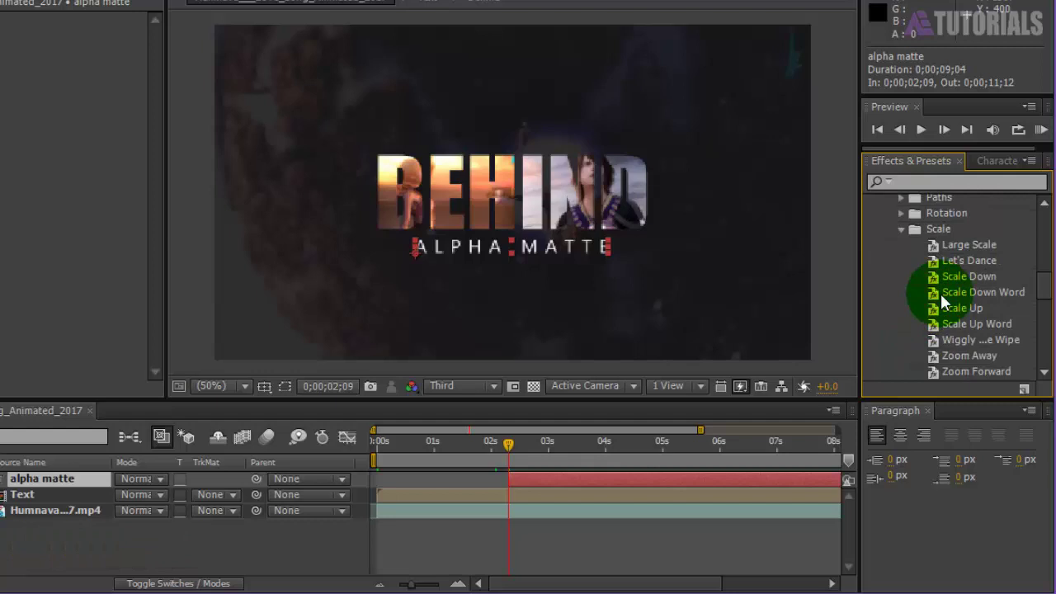
{"action": "left_click", "coordinate": [967, 250]}
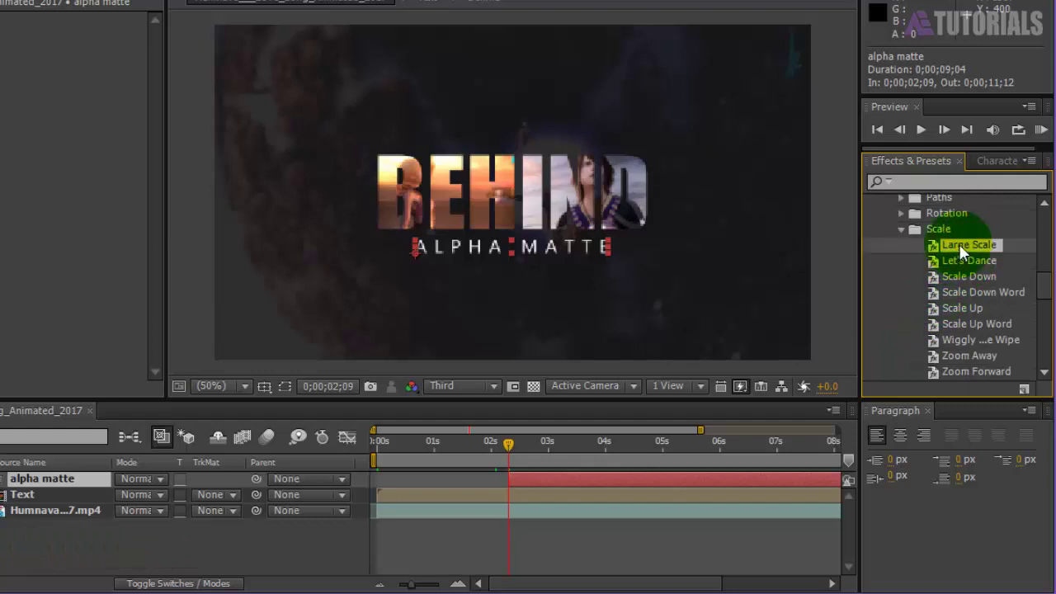
{"action": "left_click_drag", "start_coordinate": [959, 243], "coordinate": [566, 255]}
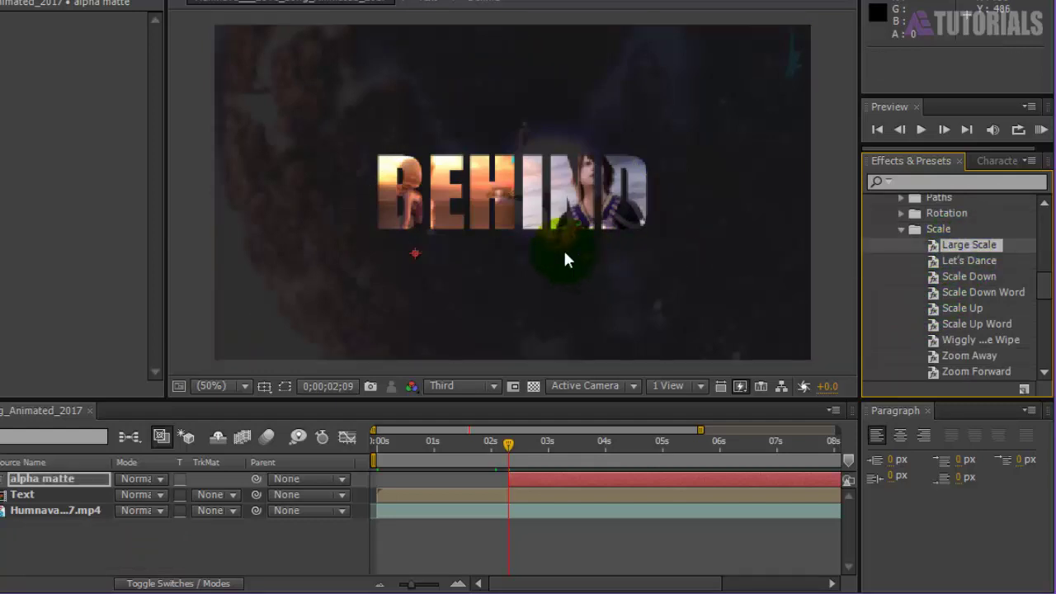
Preview the alpha matte text's scale animation, soloing its layer while scrubbing between about 2 and 4 seconds.
{"action": "left_click", "coordinate": [511, 443]}
{"action": "left_click_drag", "start_coordinate": [521, 443], "coordinate": [578, 446]}
{"action": "left_click", "coordinate": [29, 495]}
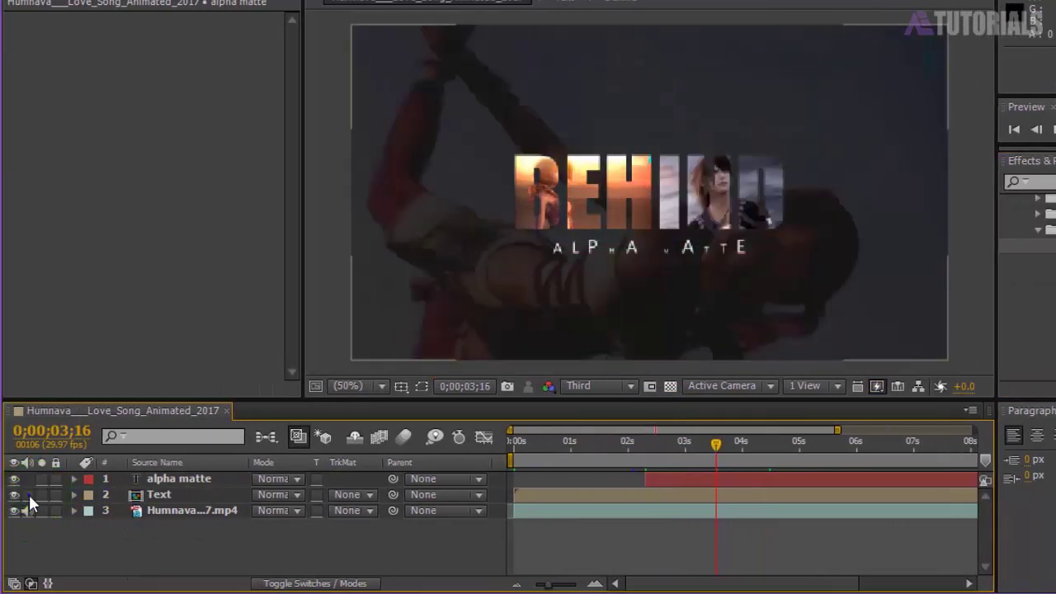
{"action": "left_click", "coordinate": [41, 479]}
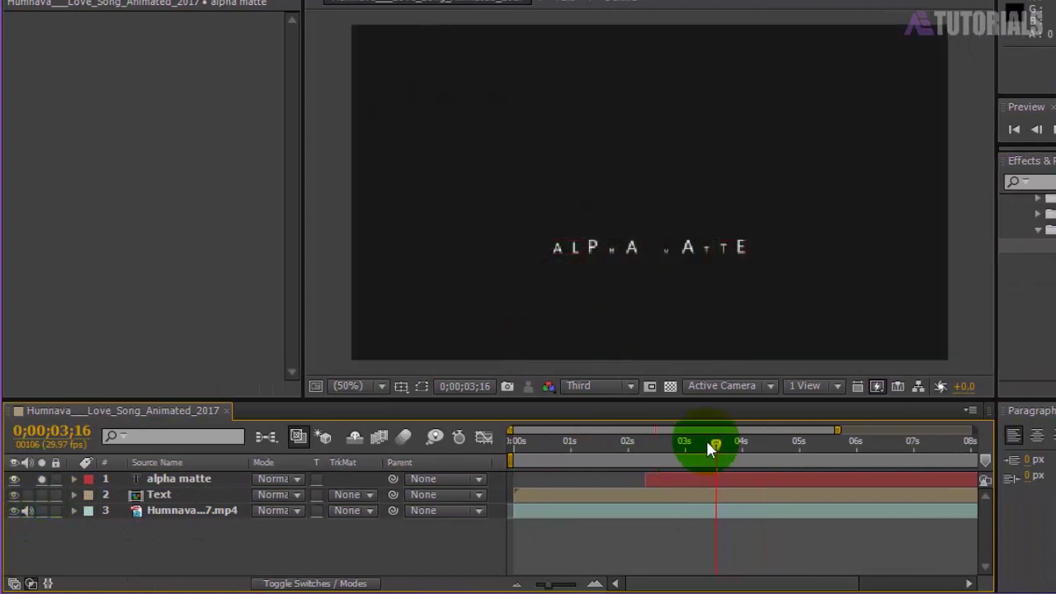
{"action": "left_click_drag", "start_coordinate": [705, 438], "coordinate": [679, 464]}
{"action": "left_click", "coordinate": [41, 479]}
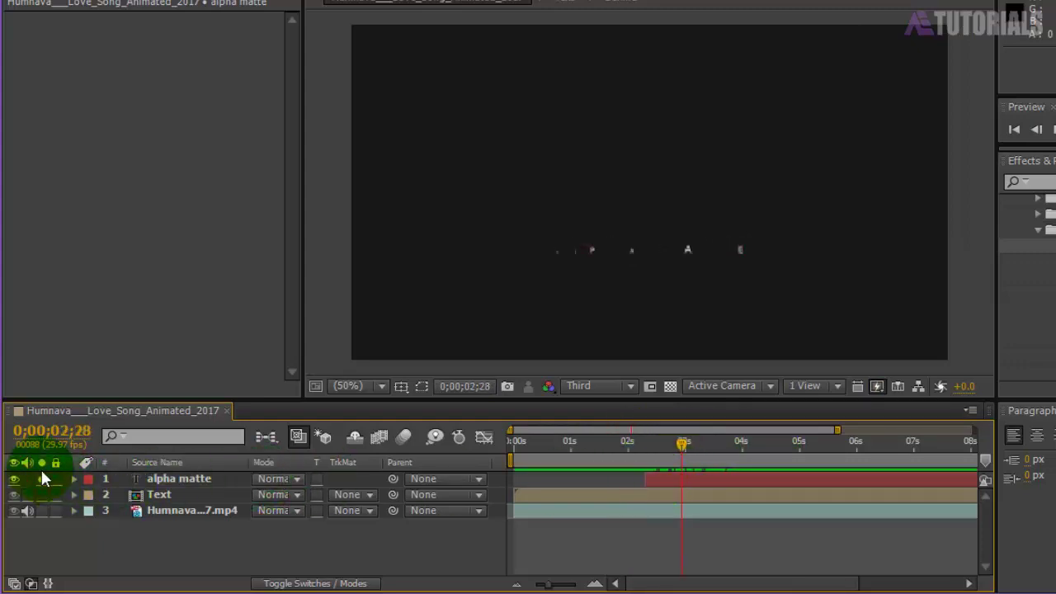
Speed up the alpha matte animation by moving its last Range Selector Offset keyframe earlier, to about 3.8 seconds.
{"action": "left_click", "coordinate": [672, 482]}
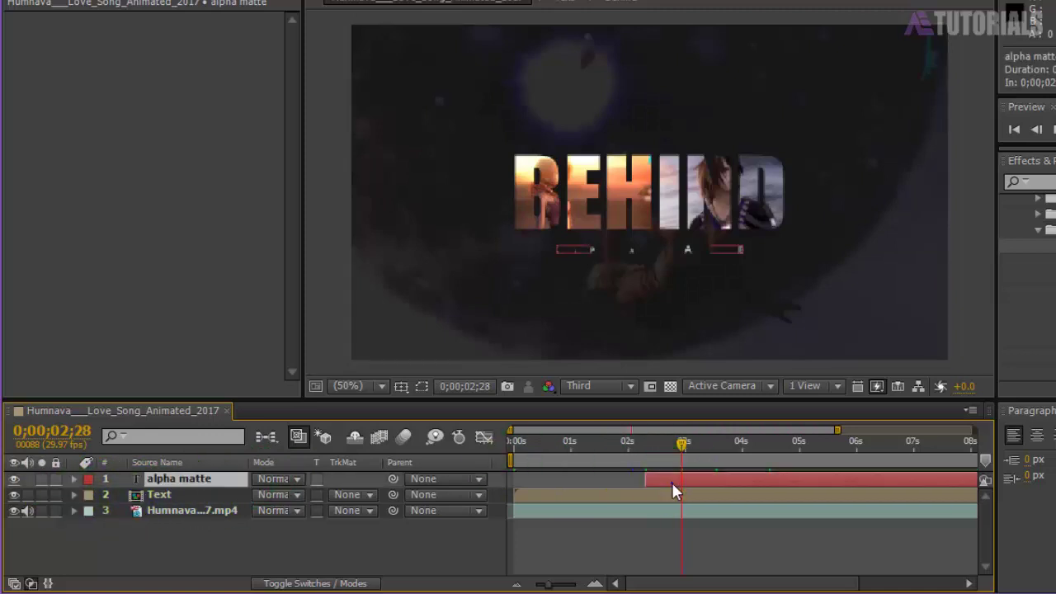
{"action": "key", "text": "u"}
{"action": "left_click", "coordinate": [761, 511]}
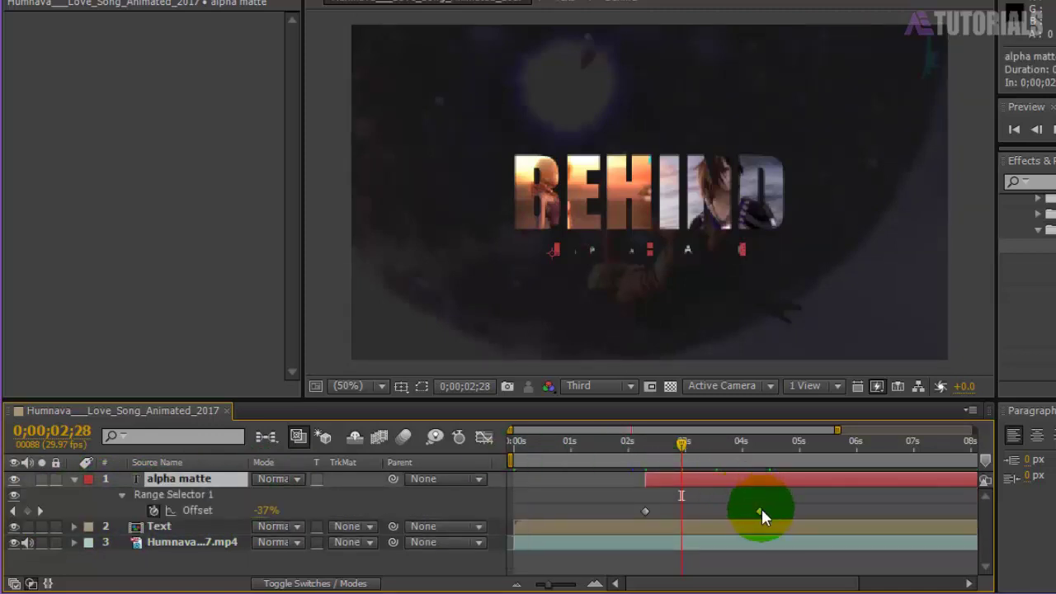
{"action": "left_click_drag", "start_coordinate": [760, 512], "coordinate": [732, 511]}
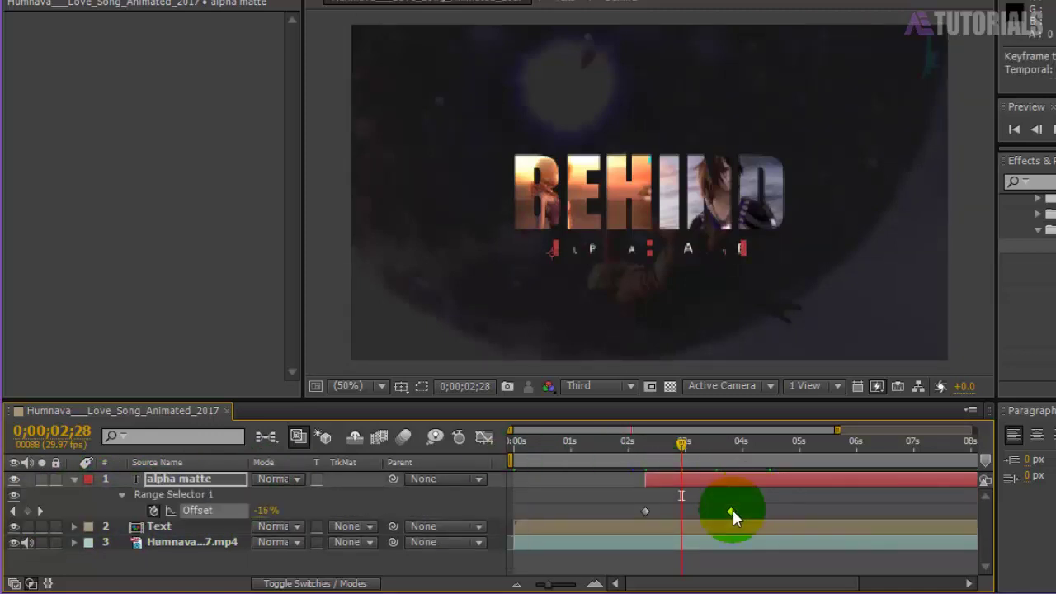
Close the Paragraph panel to widen the timeline and collapse the alpha matte layer's properties.
{"action": "left_click", "coordinate": [1053, 413]}
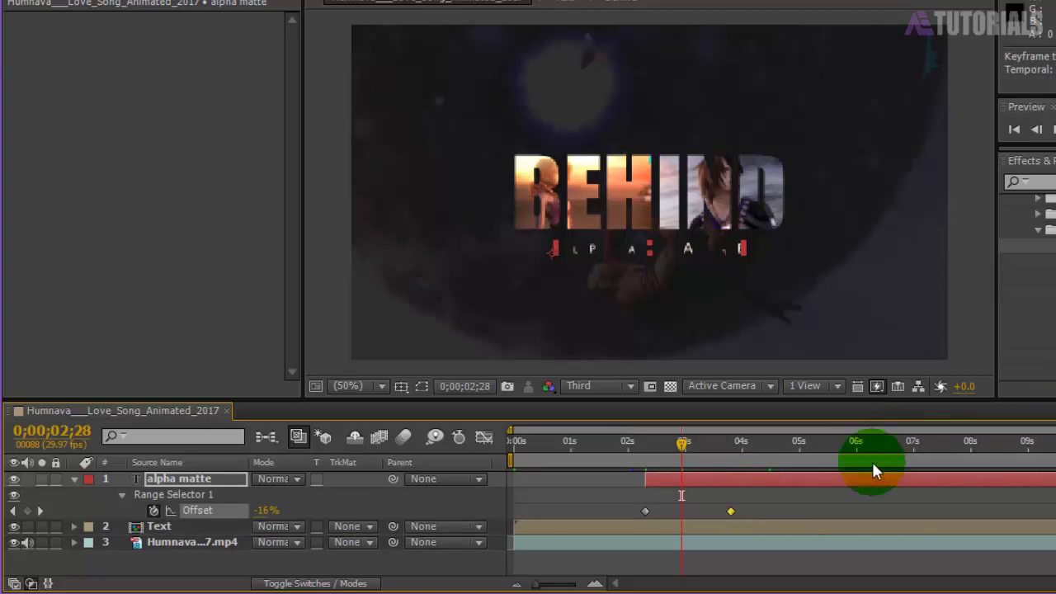
{"action": "left_click", "coordinate": [462, 559]}
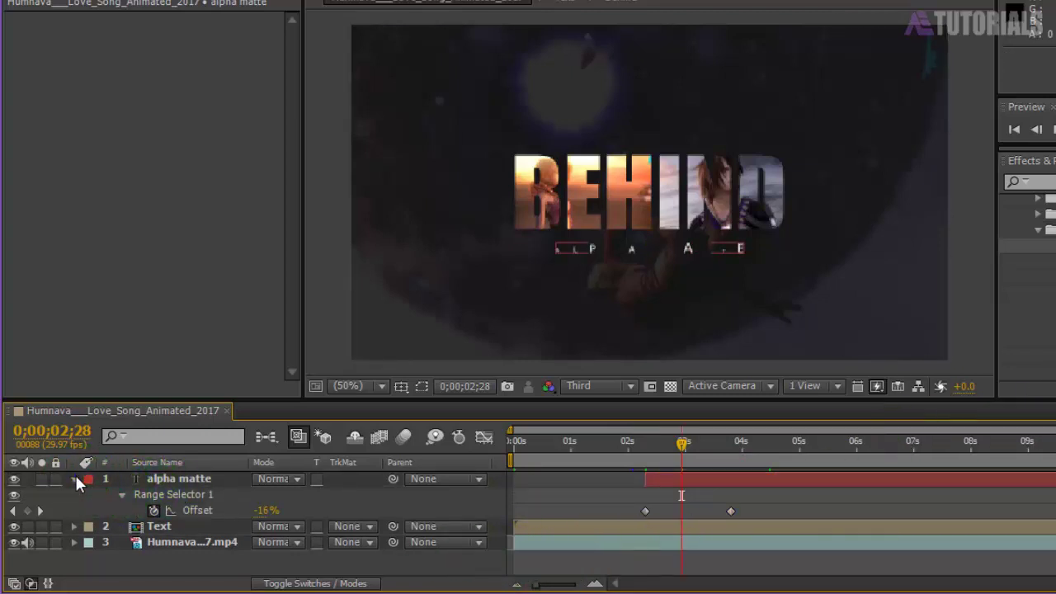
{"action": "left_click", "coordinate": [74, 479]}
{"action": "left_click", "coordinate": [200, 511]}
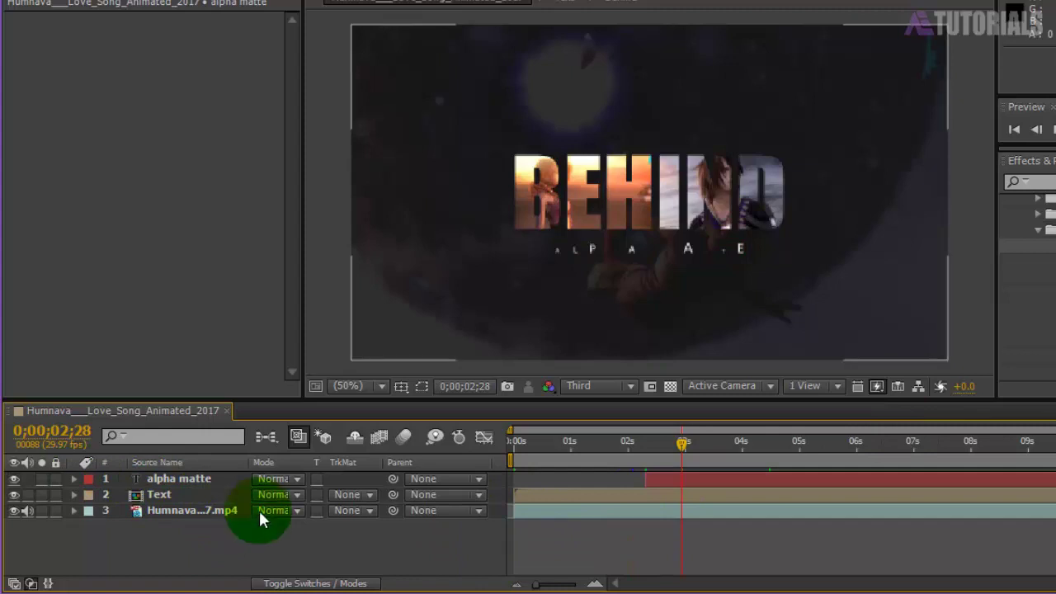
Return the current time to 0;00;00;00 and enlarge the composition view to about 57%.
{"action": "left_click", "coordinate": [516, 442]}
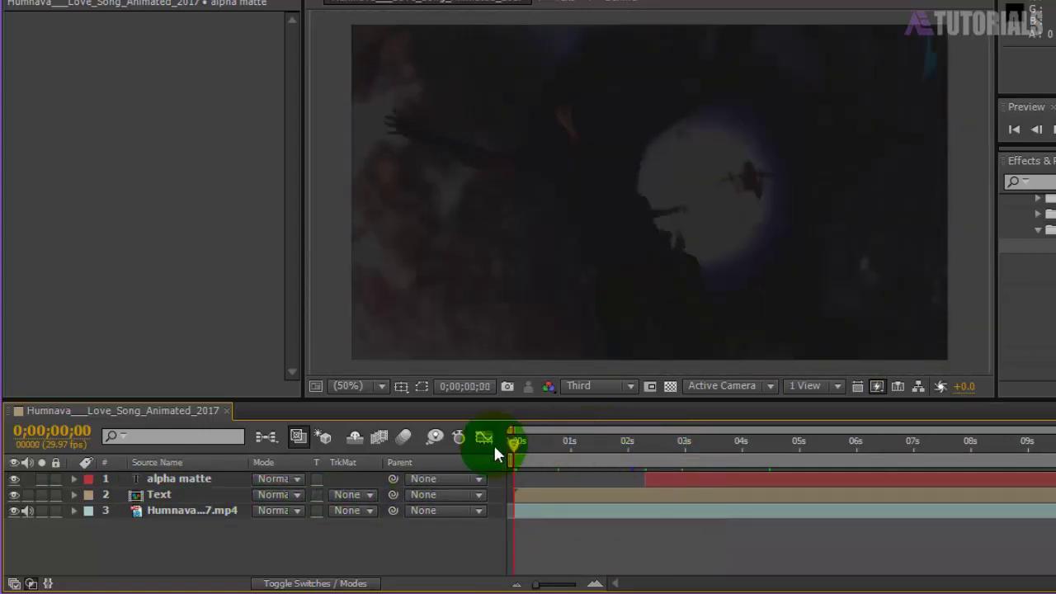
{"action": "left_click_drag", "start_coordinate": [332, 412], "coordinate": [329, 436]}
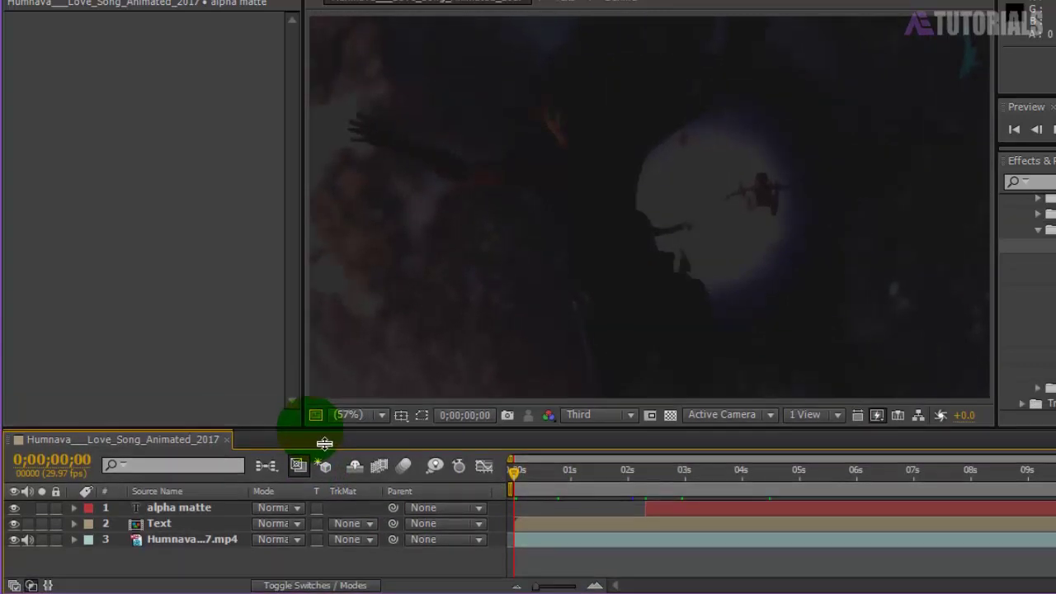